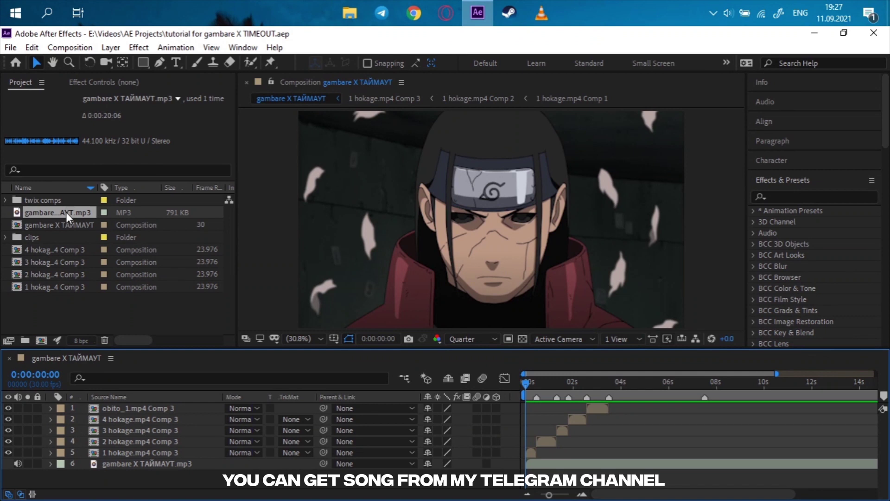
# - Select the top obito_1.mp4 Comp 3 layer and preview the composition
pyautogui.click(68, 217)
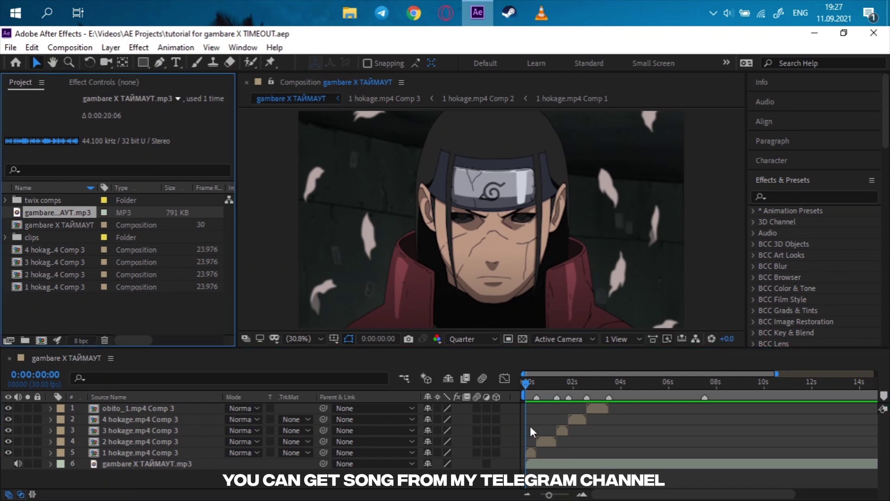
pyautogui.click(531, 452)
pyautogui.hotkey('ctrl', 'Up')
pyautogui.hotkey('ctrl', 'Up')
pyautogui.hotkey('ctrl', 'Up')
pyautogui.hotkey('ctrl', 'Up')
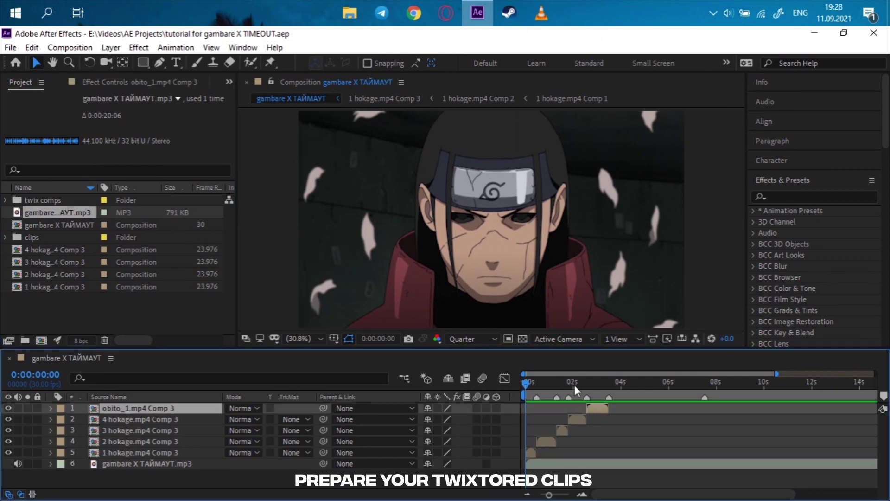
pyautogui.press('space')
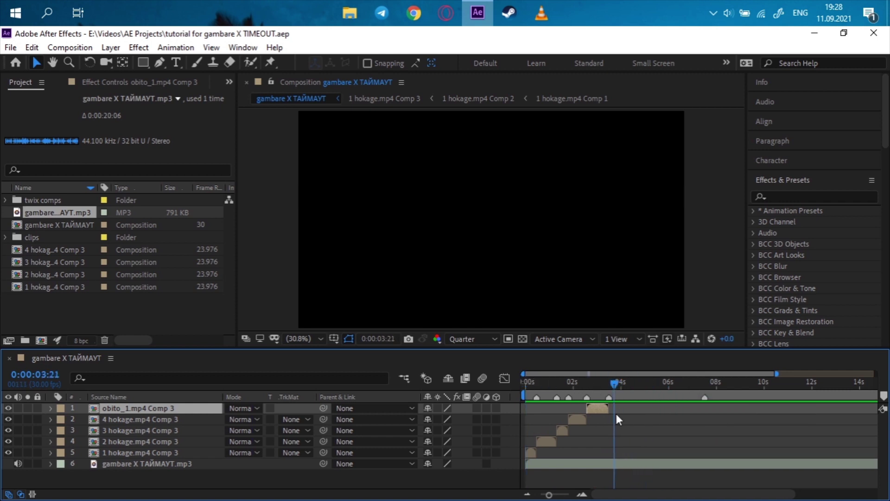
pyautogui.scroll(3, 628, 428)
# - Duplicate the obito_1.mp4 Comp 3 layer at the clip's last frame
pyautogui.click(615, 389)
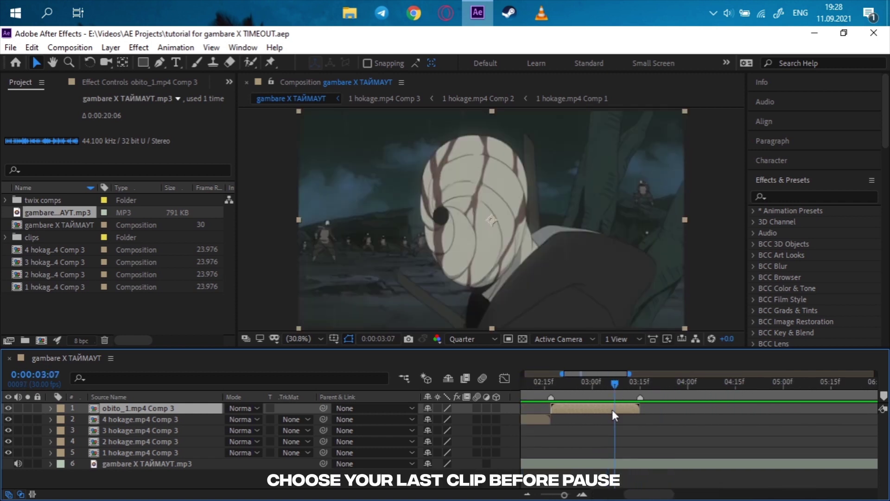
pyautogui.hotkey('ctrl', 'd')
pyautogui.scroll(2, 617, 408)
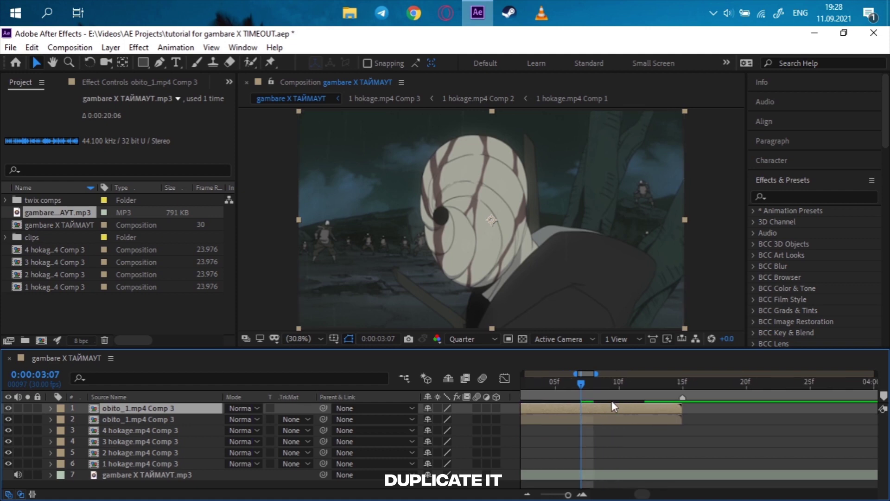
pyautogui.click(683, 382)
# - Freeze the top obito copy on the current frame and trim its start there
pyautogui.press('pageup')
pyautogui.rightClick(675, 408)
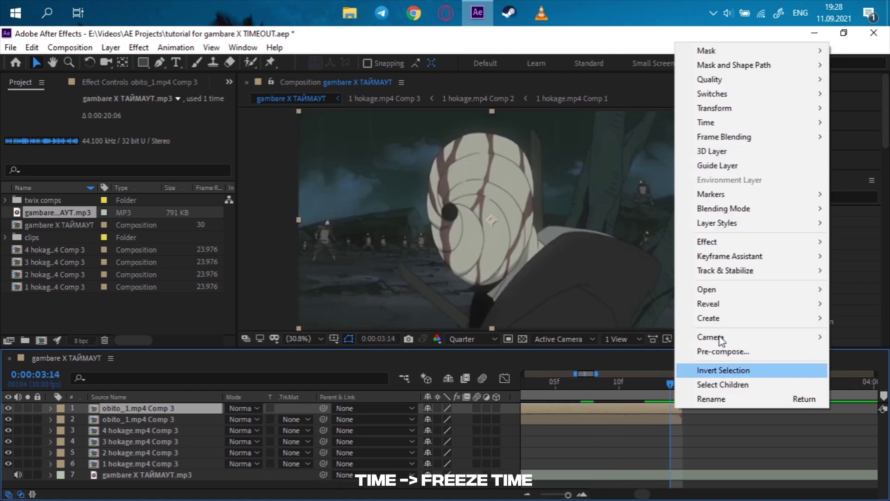
pyautogui.moveTo(756, 122)
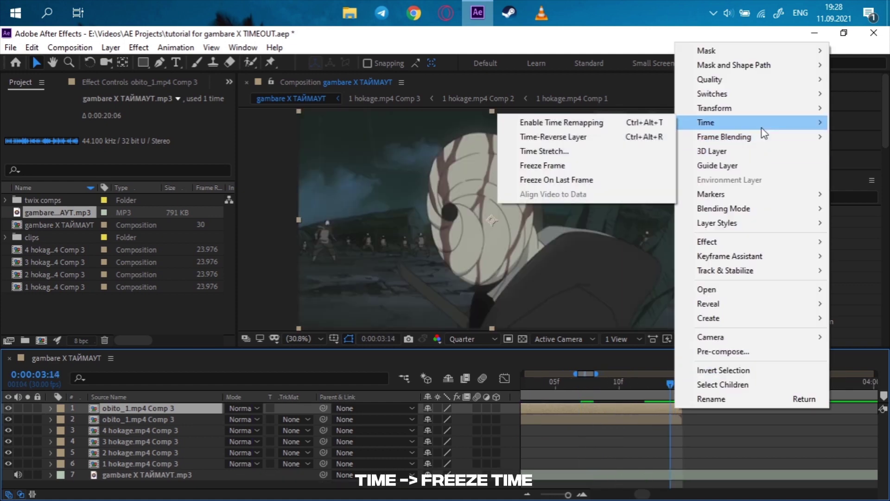
pyautogui.click(582, 168)
pyautogui.scroll(-3, 664, 429)
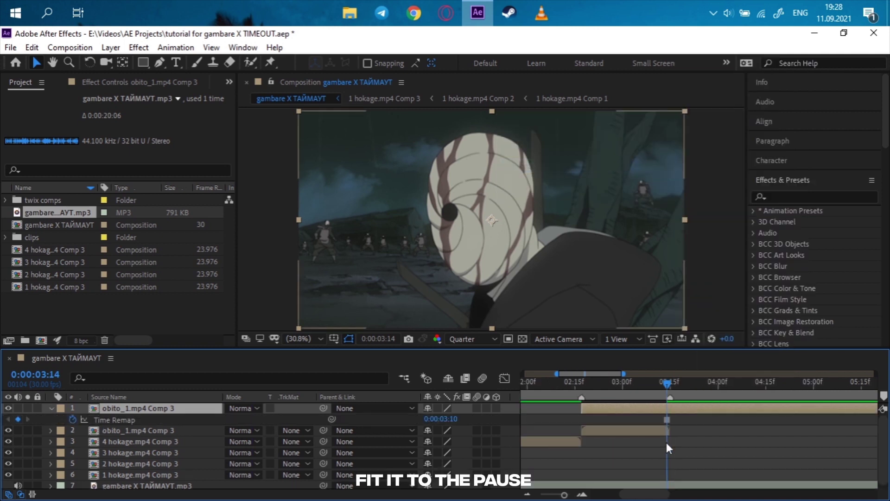
pyautogui.hotkey('alt', '[')
# - End the frozen layer at 7:14 and preview the composition from the start
pyautogui.scroll(2, 656, 411)
pyautogui.scroll(-3, 696, 422)
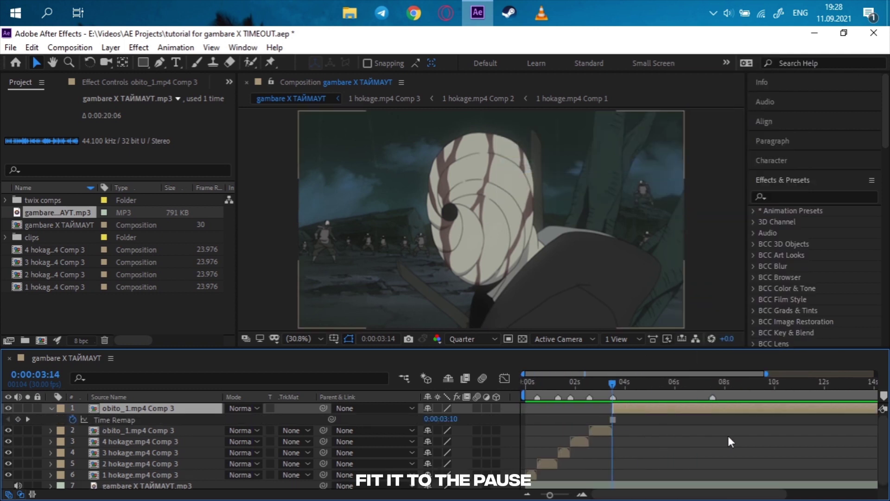
pyautogui.scroll(2, 728, 436)
pyautogui.moveTo(577, 385); pyautogui.dragTo(577, 385)
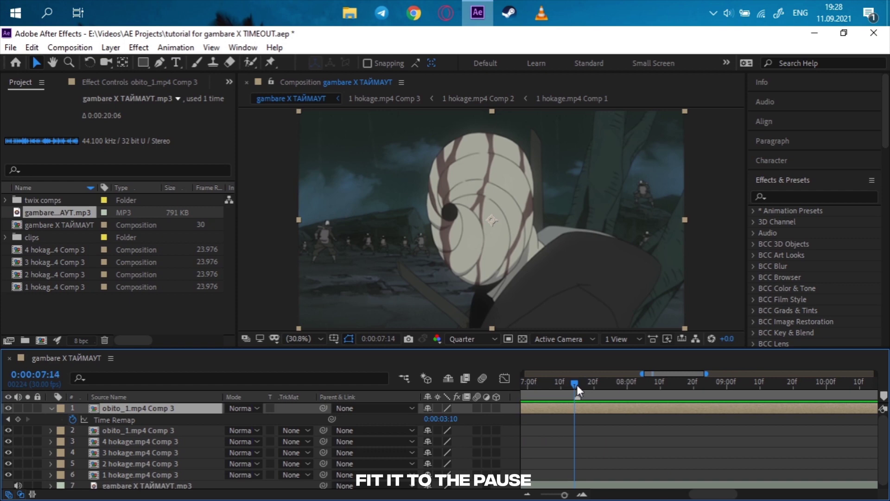
pyautogui.hotkey('alt', ']')
pyautogui.scroll(-3, 555, 414)
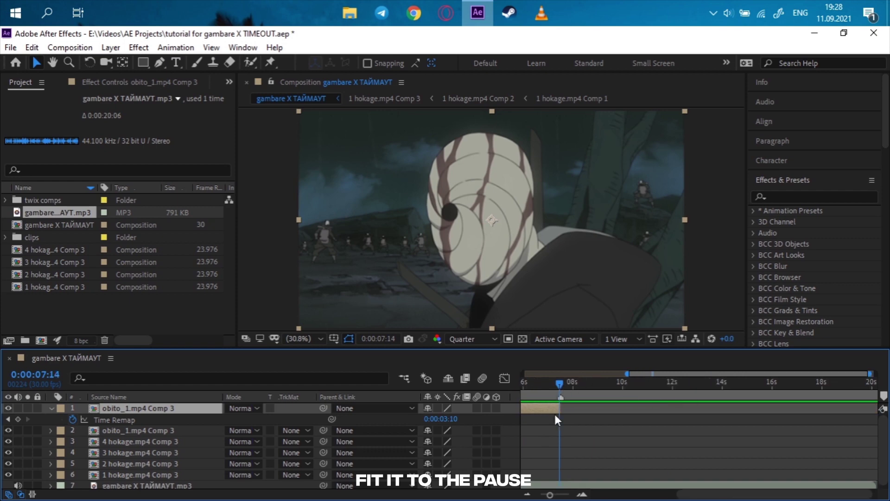
pyautogui.press('i')
pyautogui.press('Home')
pyautogui.press('space')
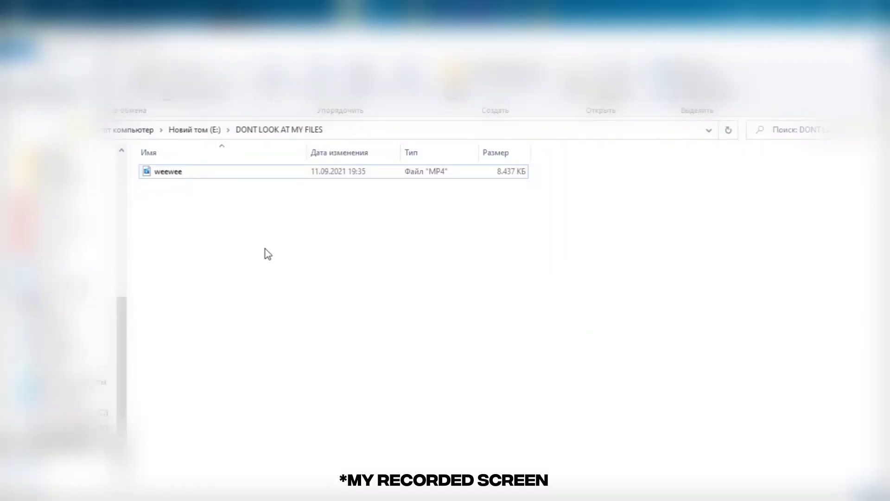
# - Play the weewee screen recording from its folder in File Explorer
pyautogui.click(159, 180)
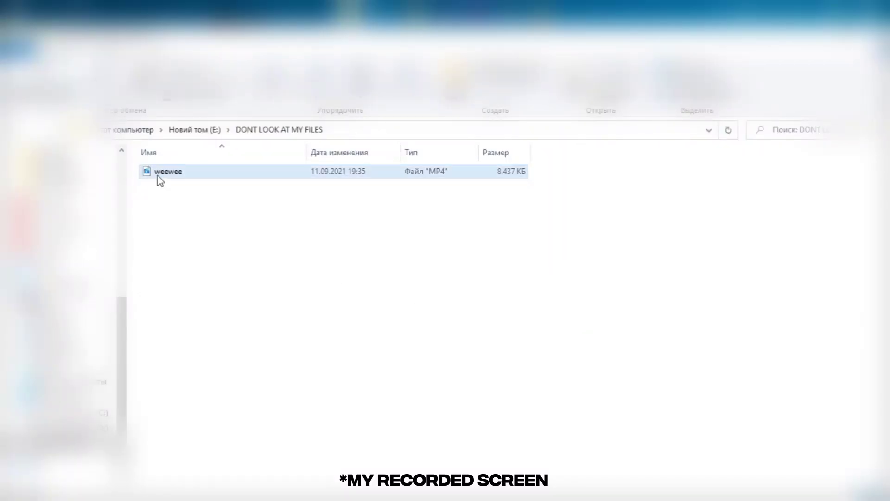
pyautogui.doubleClick(159, 178)
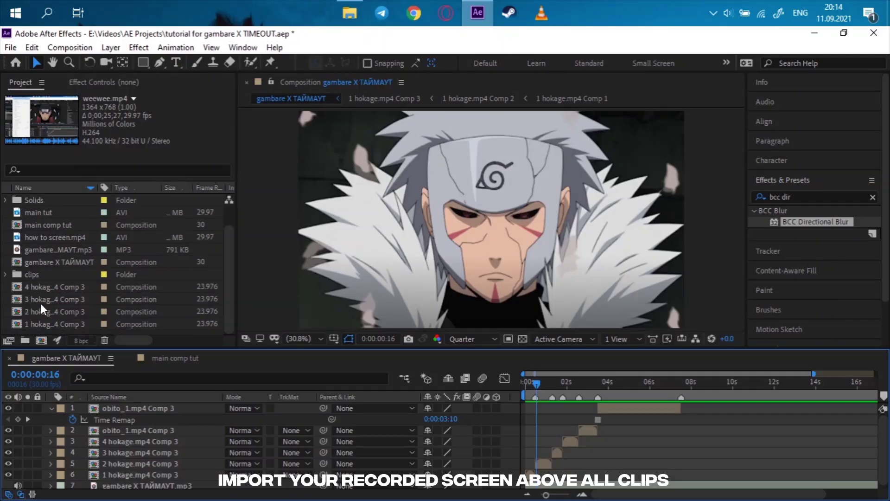
# - Add weewee.mp4 to the timeline above all the clips
pyautogui.moveTo(60, 203); pyautogui.dragTo(121, 405)
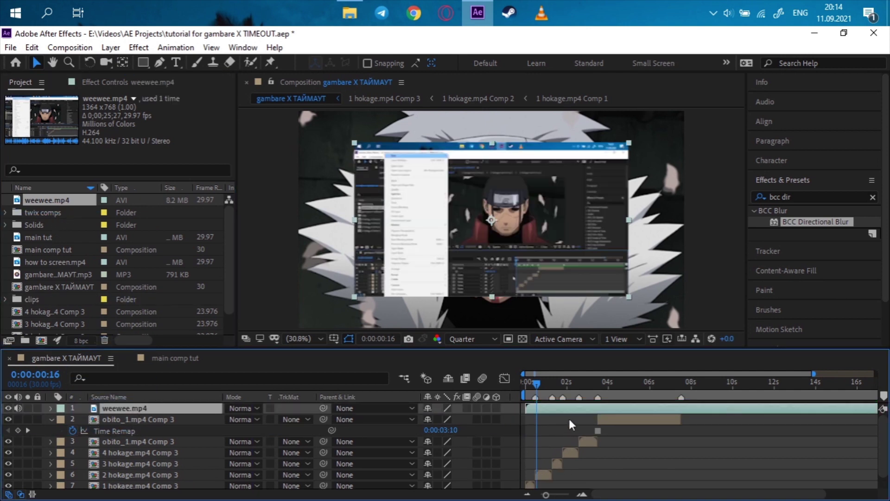
pyautogui.moveTo(540, 392); pyautogui.dragTo(555, 390)
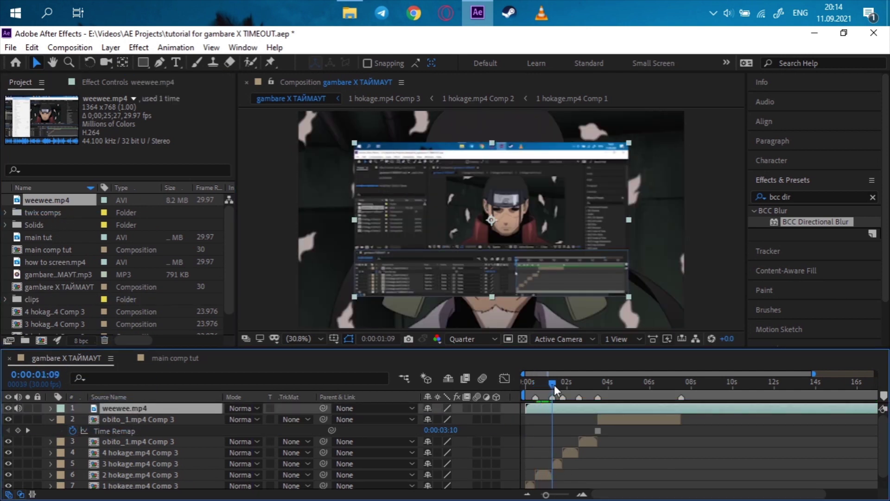
pyautogui.scroll(5, 555, 385)
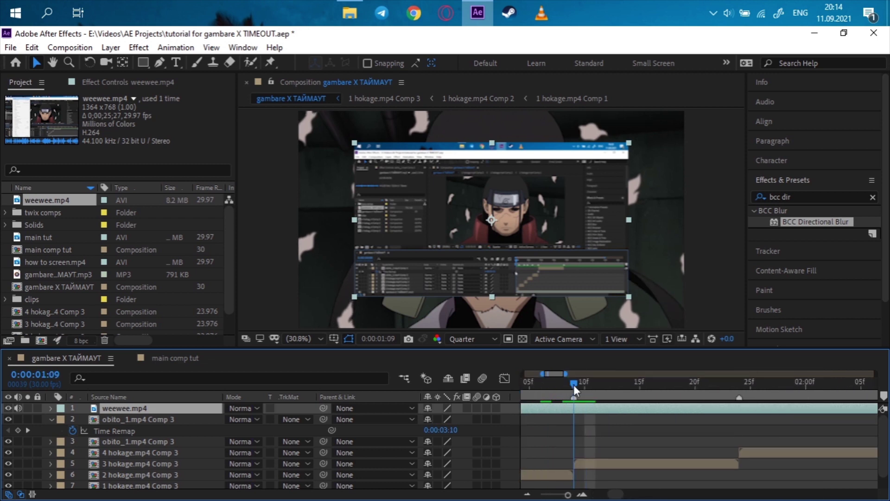
# - Compare the recording against the clips, then shift it earlier to sync
pyautogui.click(10, 407)
pyautogui.click(9, 408)
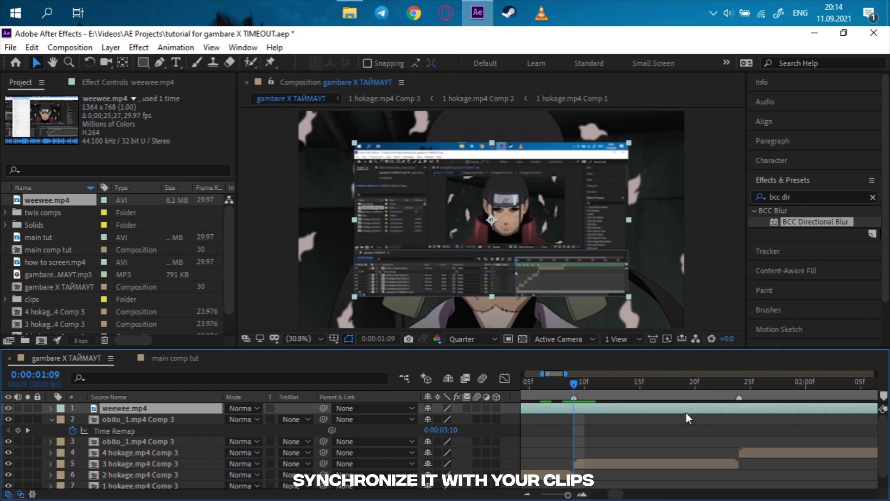
pyautogui.scroll(-2, 626, 417)
pyautogui.scroll(-2, 672, 413)
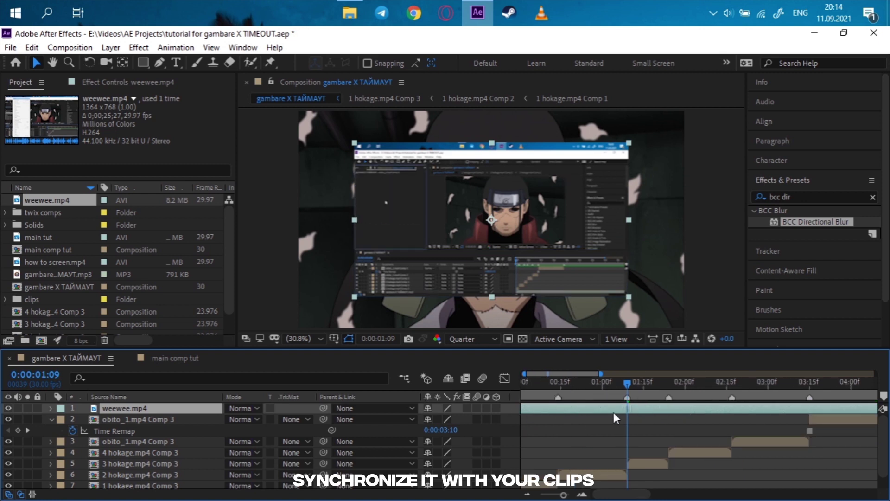
pyautogui.moveTo(613, 413)
pyautogui.mouseDown()
pyautogui.moveTo(558, 410)
pyautogui.moveTo(608, 414)
pyautogui.mouseUp()
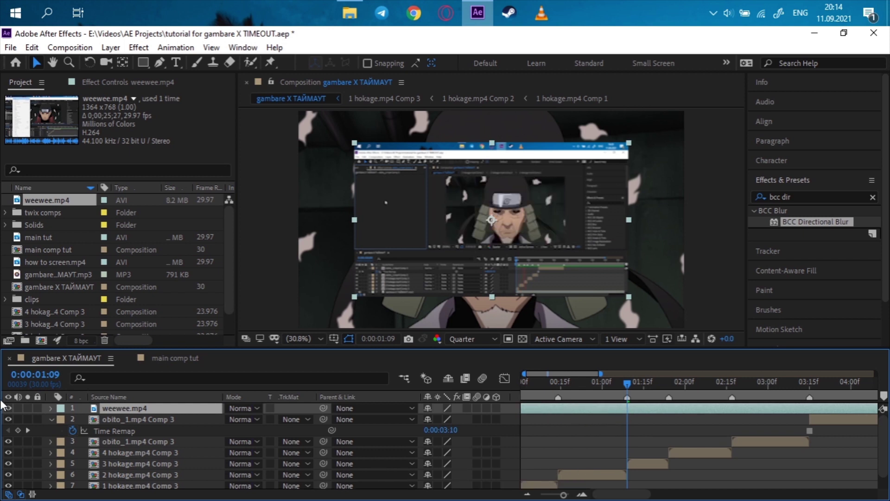
# - Apply Transform > Fit to Comp to the weewee.mp4 layer so it fills the frame
pyautogui.click(9, 408)
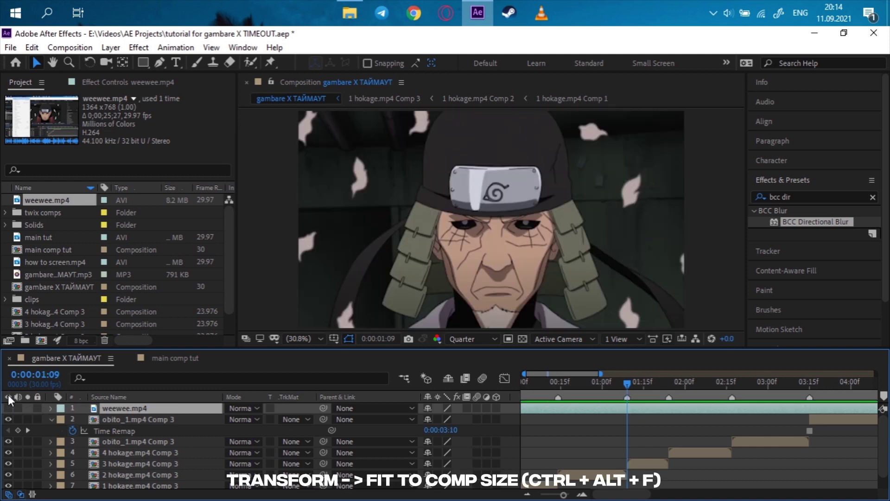
pyautogui.click(8, 408)
pyautogui.scroll(1, 487, 269)
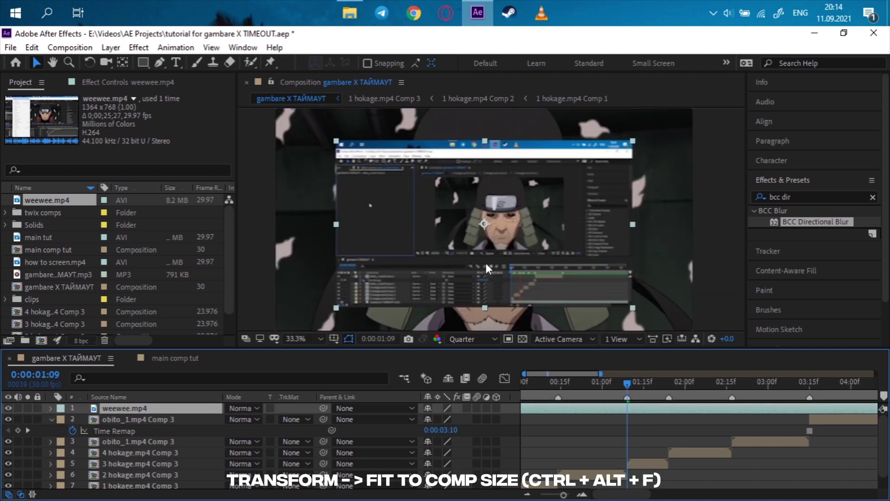
pyautogui.rightClick(613, 410)
pyautogui.moveTo(684, 112)
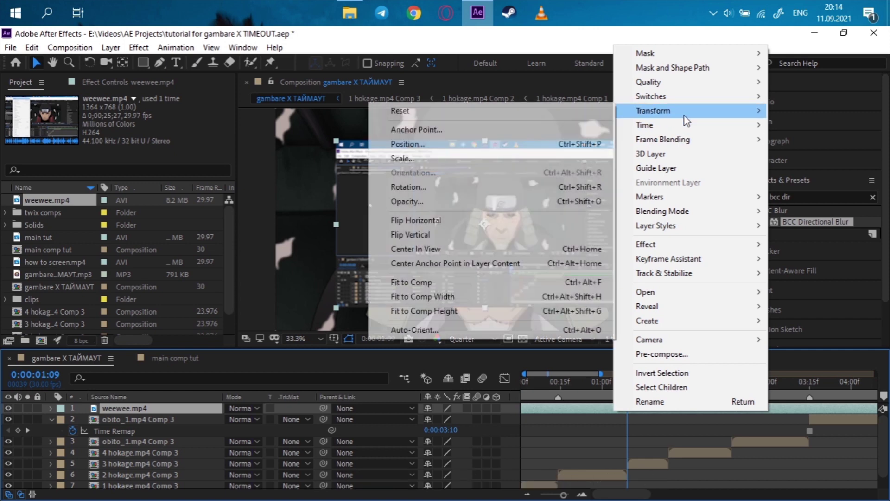
pyautogui.click(522, 284)
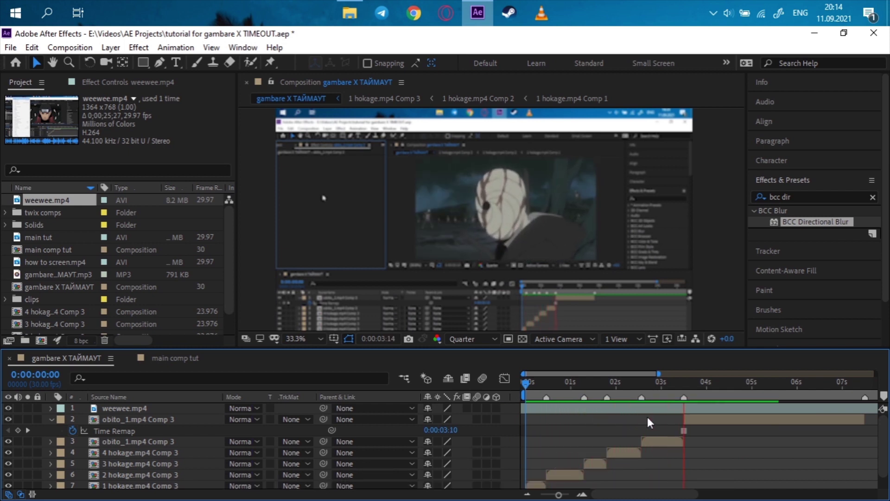
# - Split the weewee.mp4 layer where the pause starts
pyautogui.click(689, 383)
pyautogui.scroll(2, 686, 401)
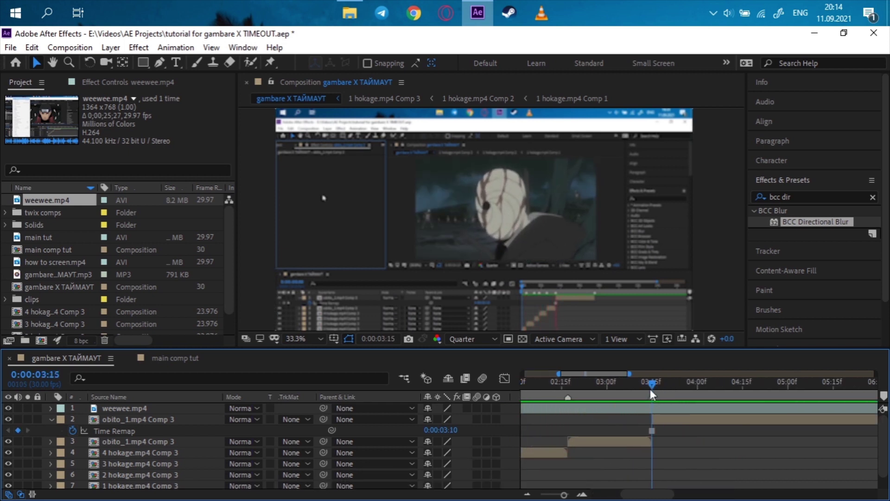
pyautogui.moveTo(650, 389)
pyautogui.mouseDown()
pyautogui.moveTo(575, 388)
pyautogui.moveTo(650, 384)
pyautogui.mouseUp()
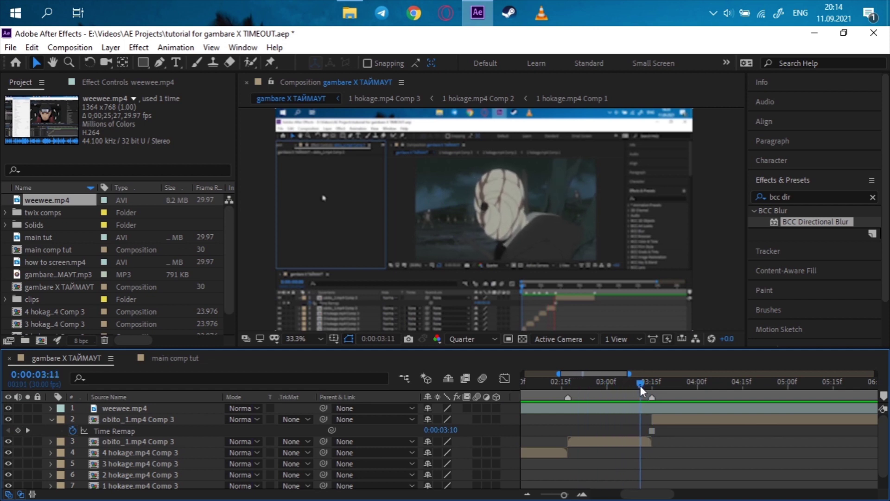
pyautogui.click(669, 410)
pyautogui.hotkey('ctrl', 'shift', 'd')
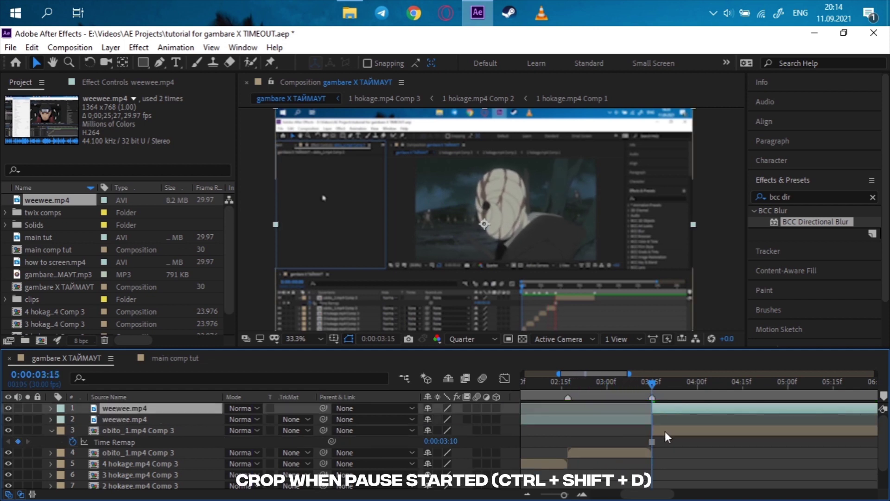
# - Enable Time Remap on the upper piece and keyframe it at 7:13 to the area-selection moment
pyautogui.scroll(-3, 665, 431)
pyautogui.hscroll(2, 651, 439)
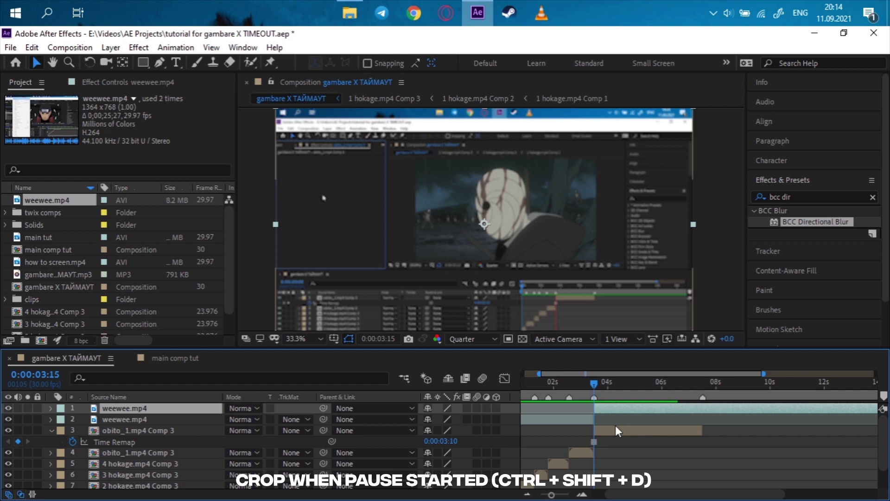
pyautogui.hotkey('ctrl', 'alt', 't')
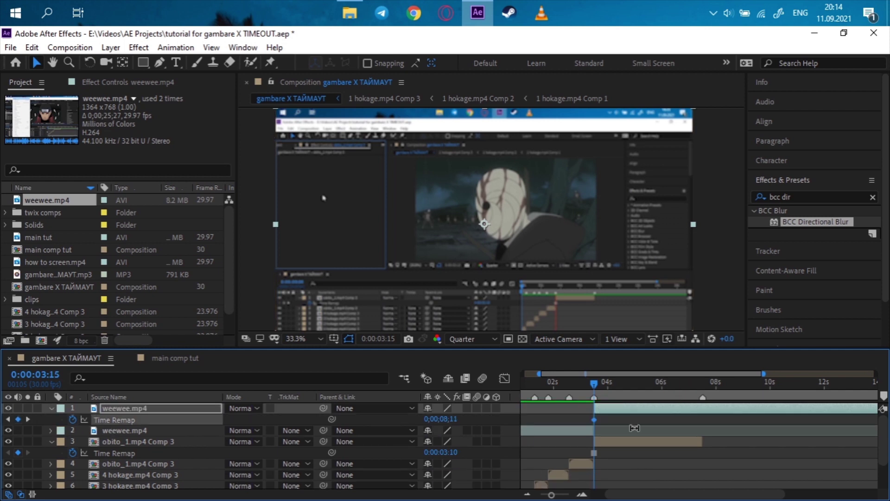
pyautogui.scroll(2, 634, 428)
pyautogui.click(737, 383)
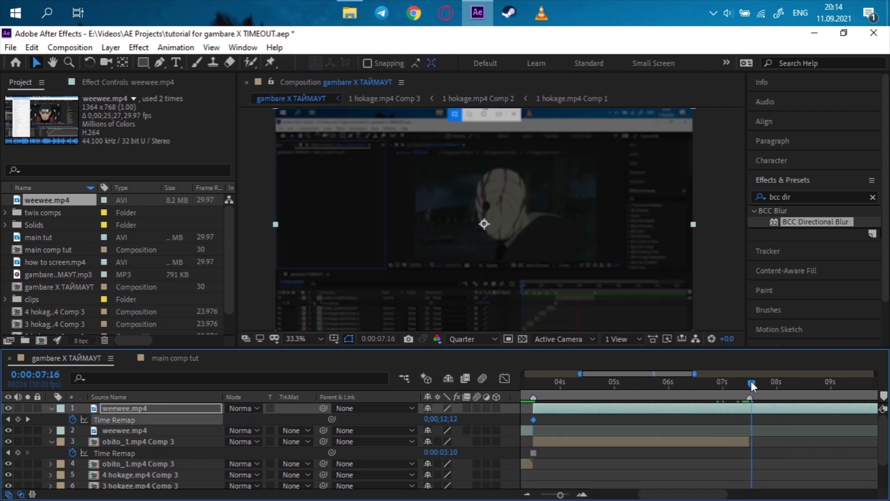
pyautogui.moveTo(753, 381); pyautogui.dragTo(744, 382)
pyautogui.moveTo(455, 423); pyautogui.dragTo(560, 422)
# - Move the Time Remap keyframe to 7:14 and give both keyframes Easy Ease
pyautogui.press('pagedown')
pyautogui.press('=')
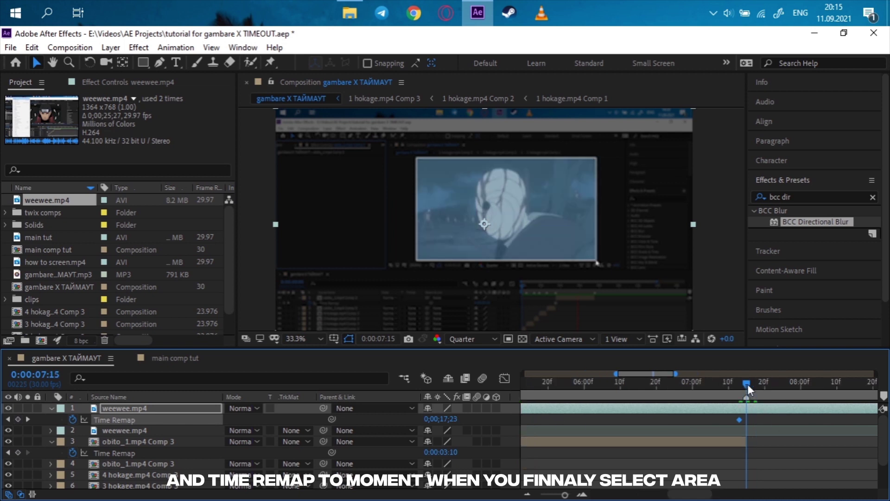
pyautogui.press('=')
pyautogui.moveTo(738, 418); pyautogui.dragTo(743, 418)
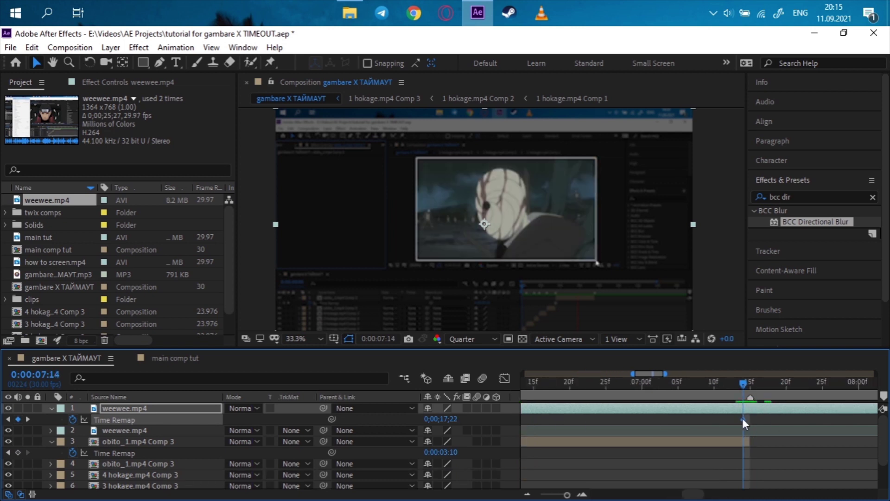
pyautogui.press('-')
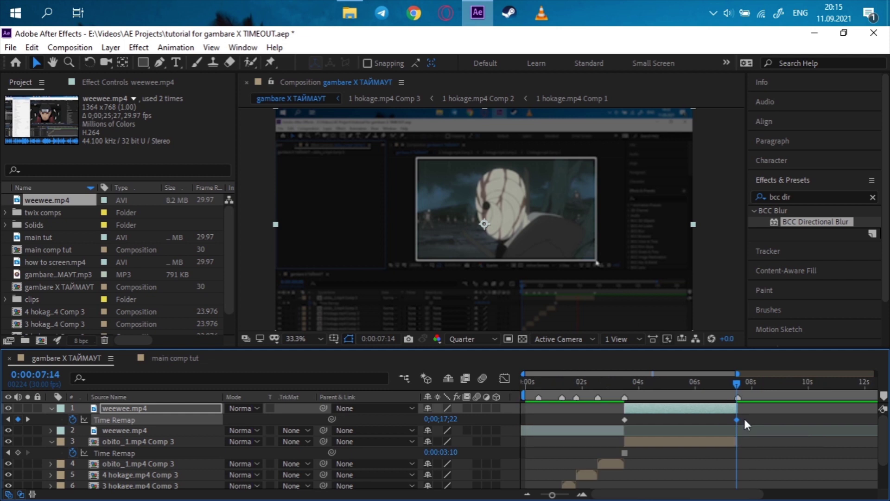
pyautogui.press('F9')
pyautogui.click(623, 419)
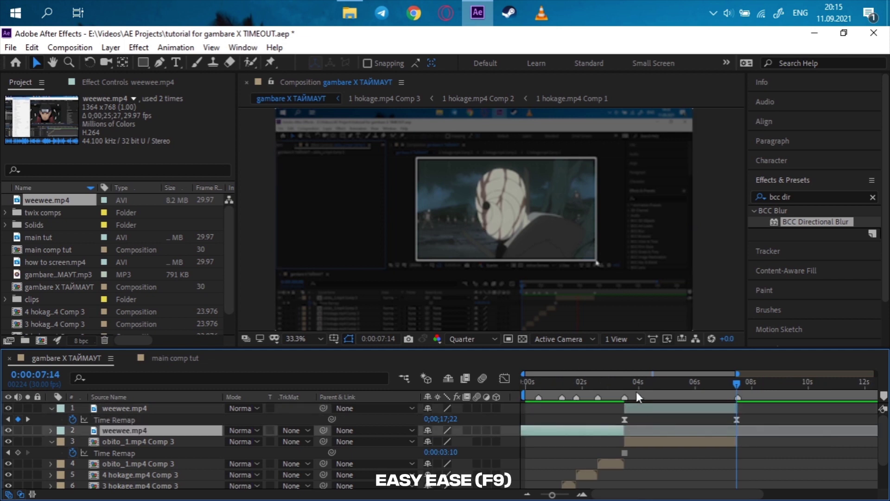
pyautogui.press('F9')
# - Preview the retimed recording from 1:16 and again from 6:17
pyautogui.moveTo(602, 386); pyautogui.dragTo(569, 388)
pyautogui.press('space')
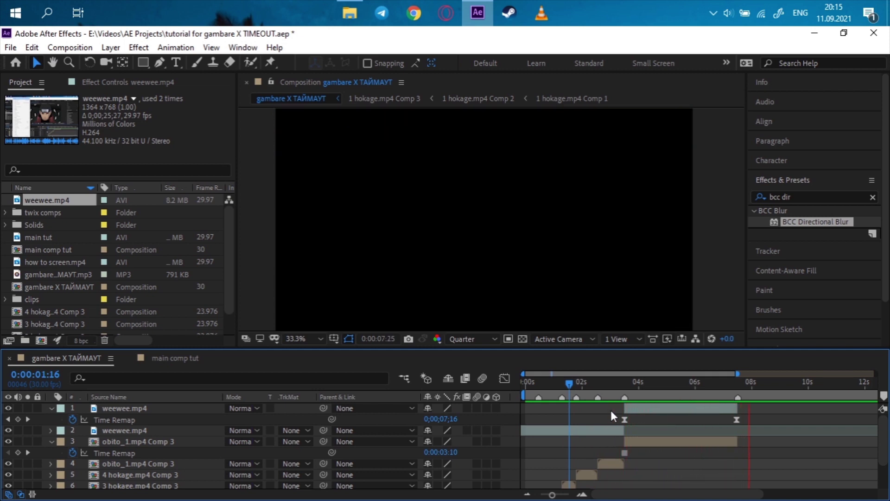
pyautogui.moveTo(713, 385); pyautogui.dragTo(712, 383)
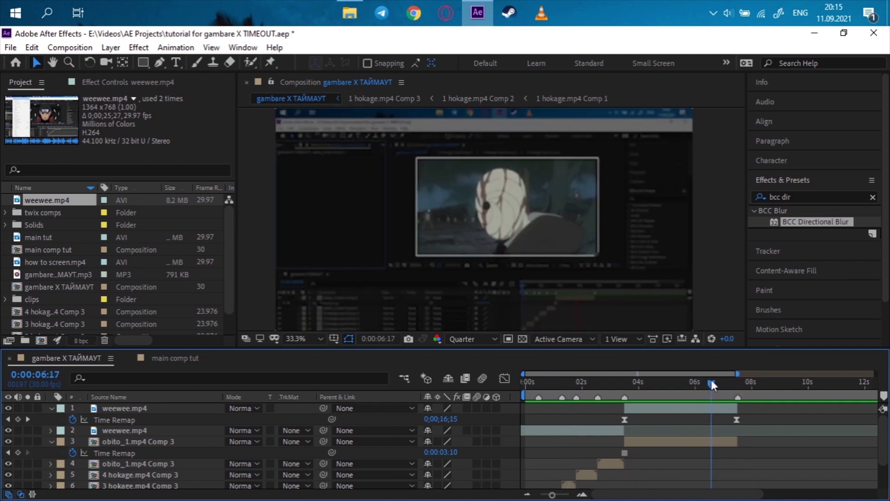
pyautogui.press('space')
# - Inspect the 7:14 Time Remap keyframe, then return to about 5:13 to review the transition
pyautogui.click(742, 382)
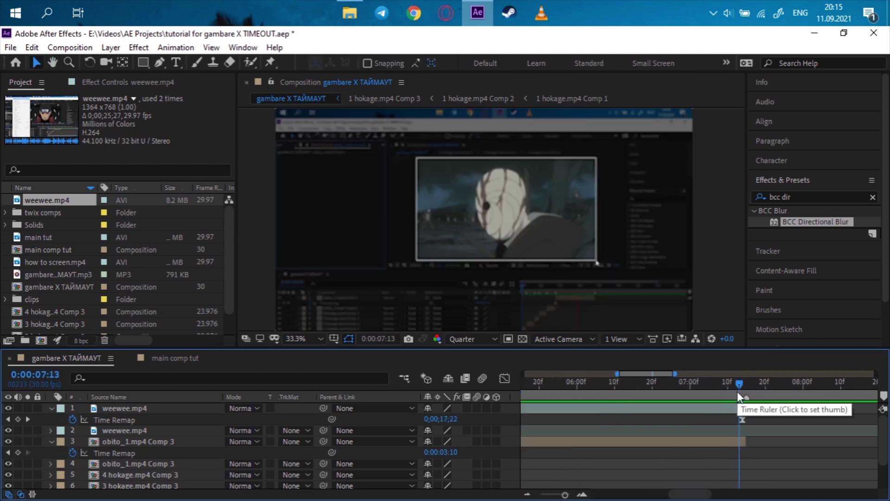
pyautogui.press('=')
pyautogui.press('=')
pyautogui.click(743, 419)
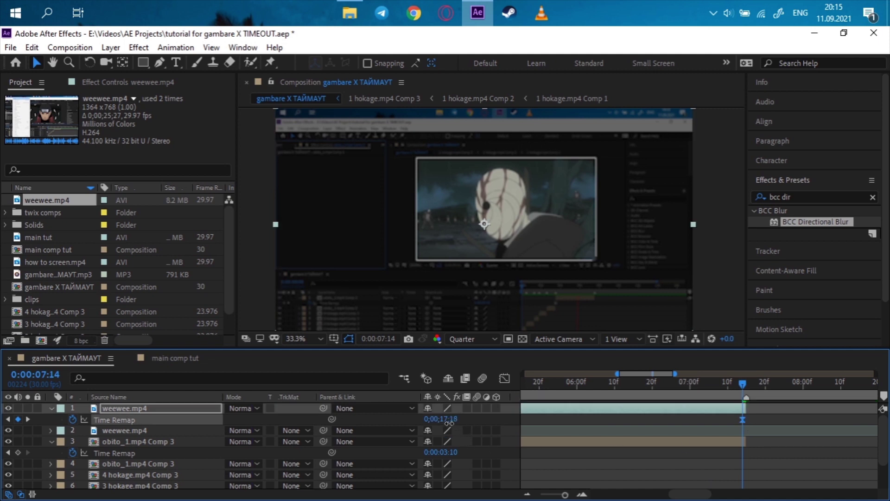
pyautogui.press('-')
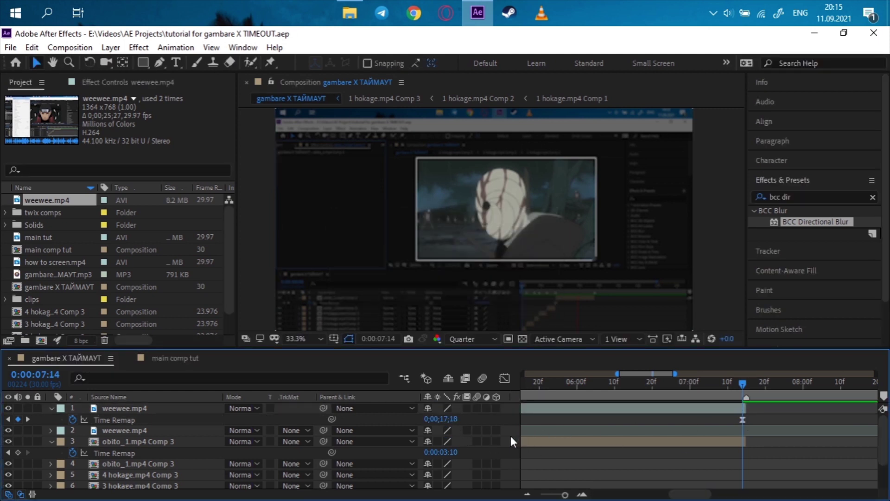
pyautogui.click(634, 421)
pyautogui.press('-')
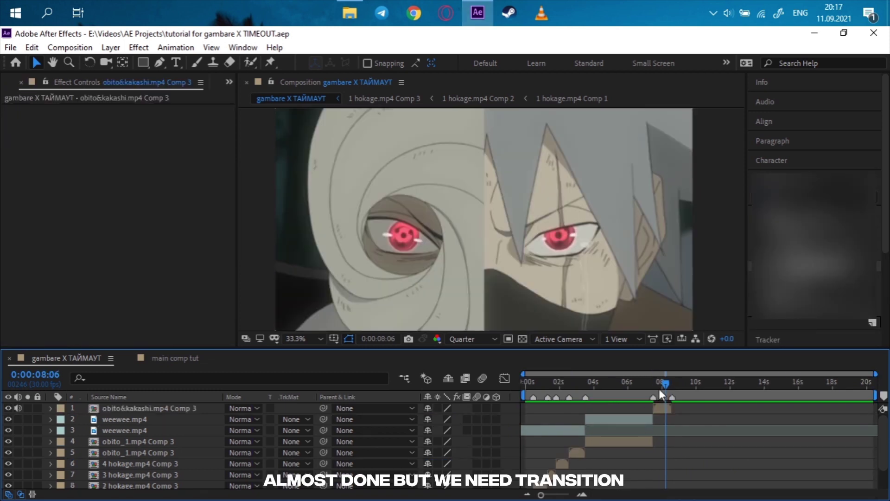
pyautogui.moveTo(660, 387)
pyautogui.mouseDown()
pyautogui.moveTo(619, 389)
pyautogui.moveTo(636, 414)
pyautogui.mouseUp()
pyautogui.press('=')
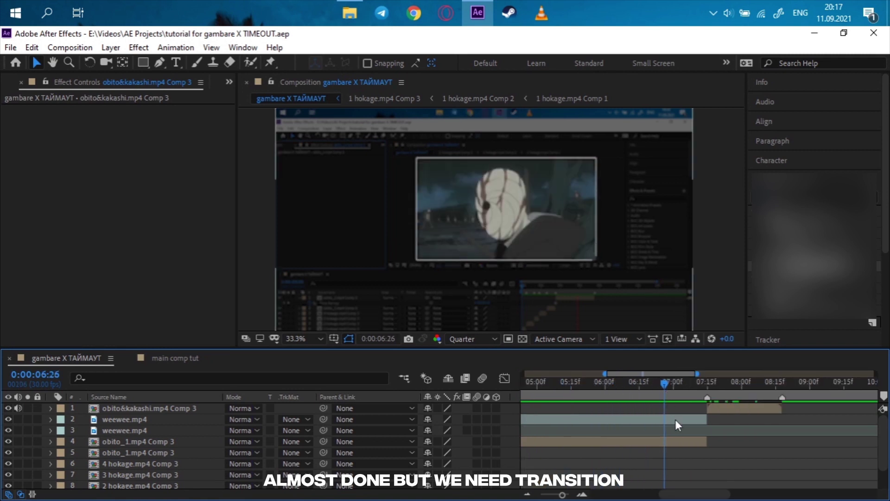
# - Create Null 1 and trim it to run from 3:15 to 7:15
pyautogui.click(675, 419)
pyautogui.hotkey('ctrl', 'alt', 'shift', 'y')
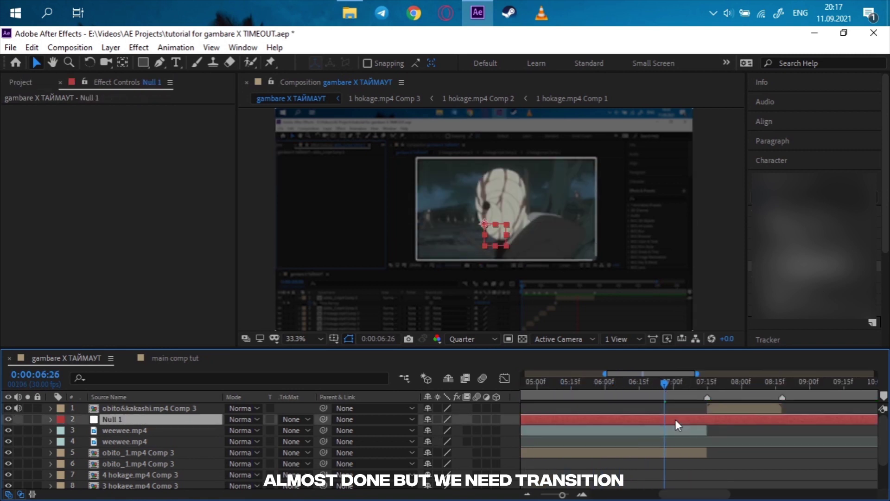
pyautogui.click(707, 385)
pyautogui.hotkey('alt', ']')
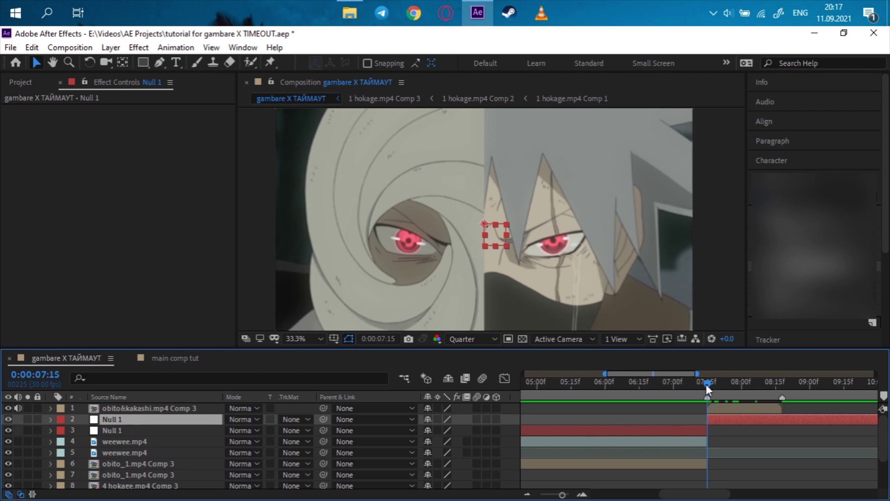
pyautogui.press('F2')
pyautogui.press('-')
pyautogui.click(595, 381)
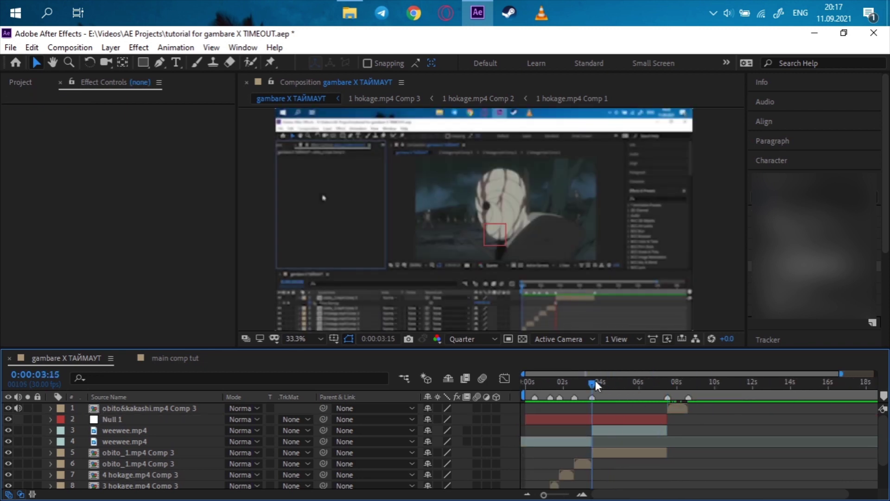
pyautogui.click(605, 414)
pyautogui.hotkey('alt', '[')
# - Turn on motion blur for weewee.mp4 and parent it to Null 1
pyautogui.click(612, 427)
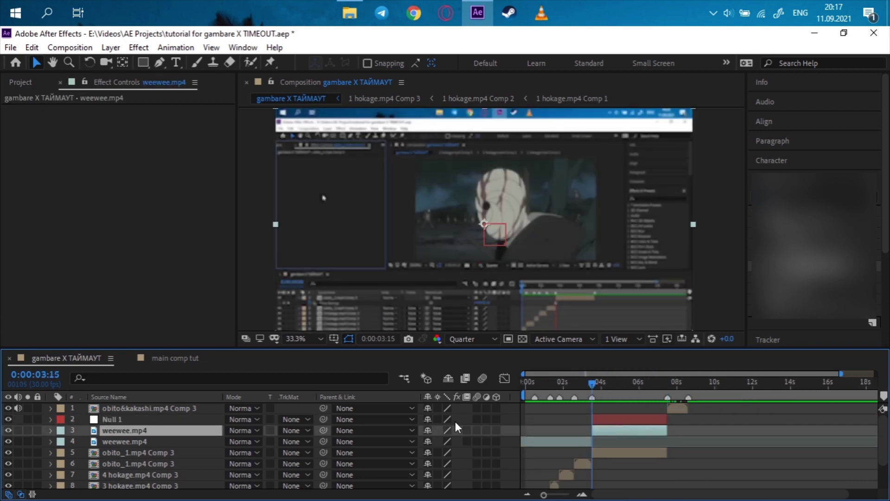
pyautogui.click(478, 430)
pyautogui.moveTo(323, 430); pyautogui.dragTo(187, 423)
# - Set Scale and Position keyframes on Null 1 at 6:16
pyautogui.scroll(4, 600, 424)
pyautogui.click(695, 382)
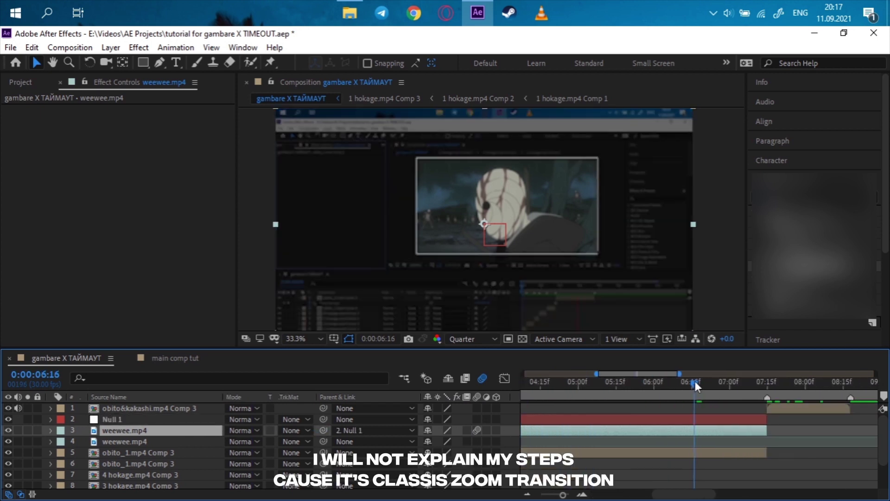
pyautogui.hscroll(2, 175, 448)
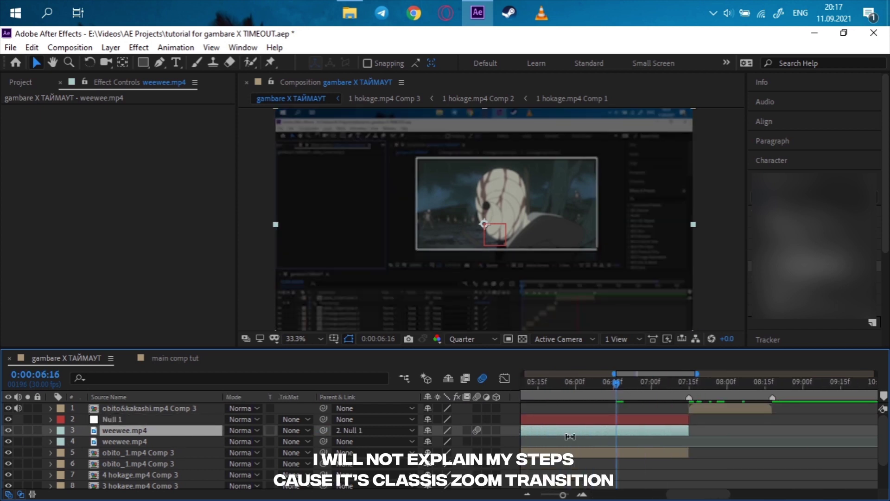
pyautogui.click(607, 419)
pyautogui.press('s')
pyautogui.click(84, 430)
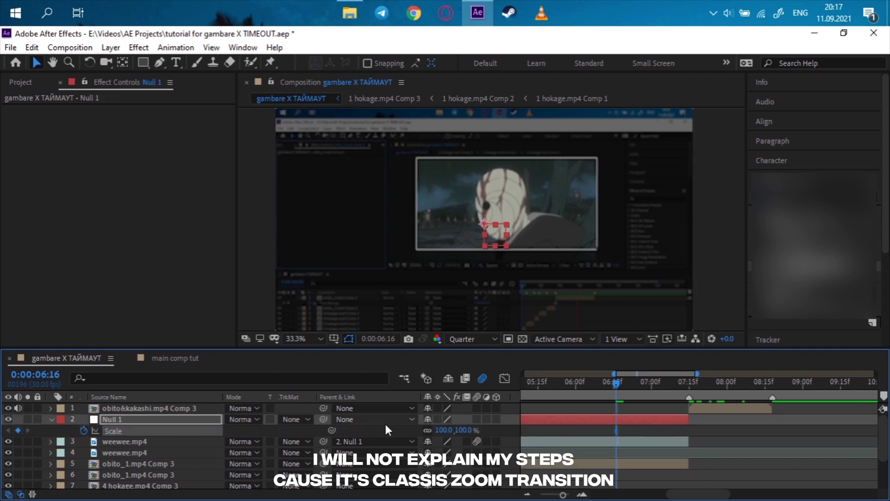
pyautogui.hotkey('shift', 'p')
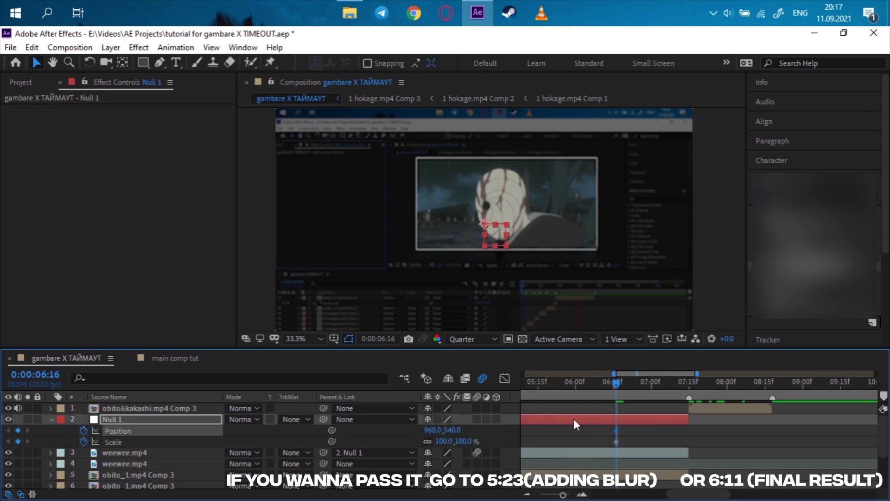
# - At 7:14, scale Null 1 to about 323% and lower its Position, easing all keyframes
pyautogui.moveTo(652, 379); pyautogui.dragTo(687, 385)
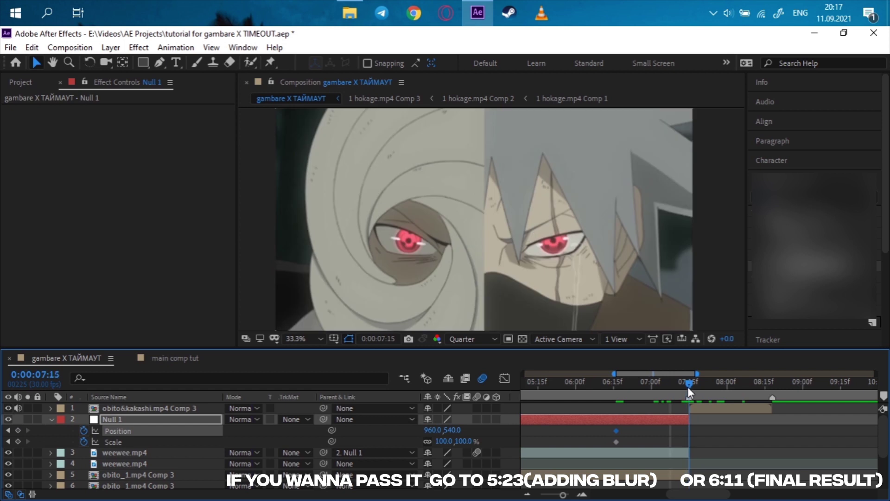
pyautogui.moveTo(438, 441); pyautogui.dragTo(530, 432)
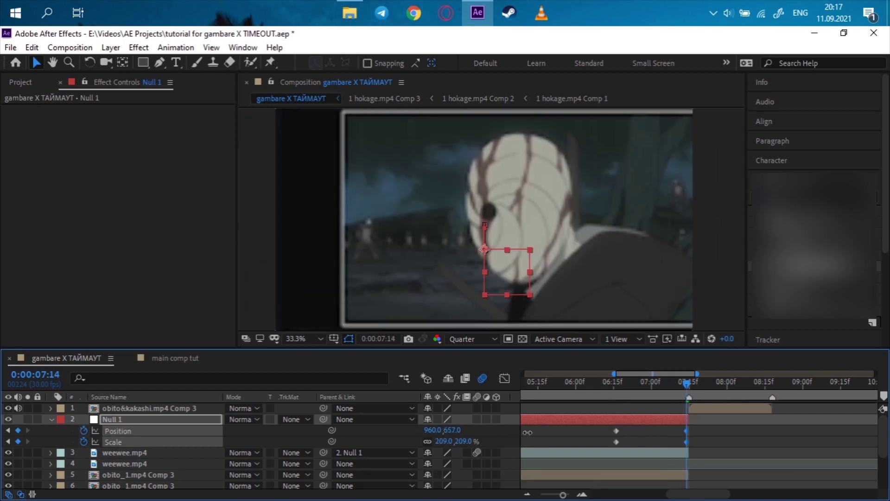
pyautogui.moveTo(471, 441); pyautogui.dragTo(519, 438)
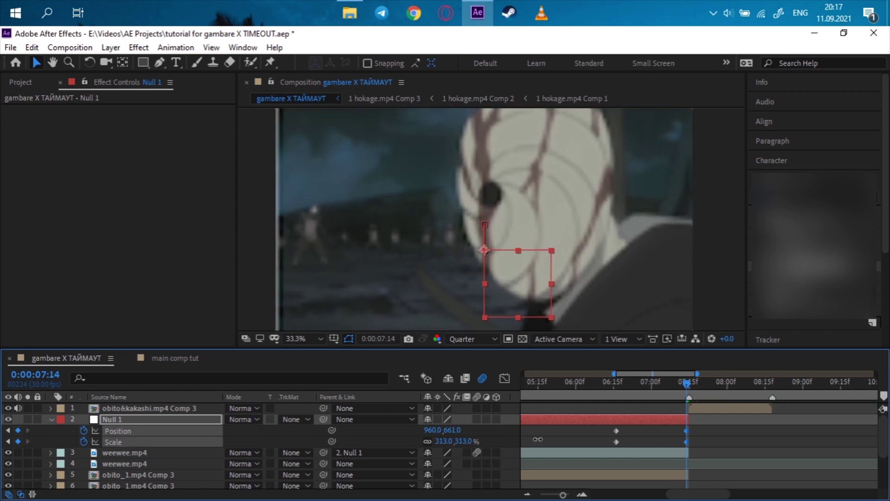
pyautogui.moveTo(452, 430); pyautogui.dragTo(510, 430)
pyautogui.moveTo(543, 430); pyautogui.dragTo(544, 430)
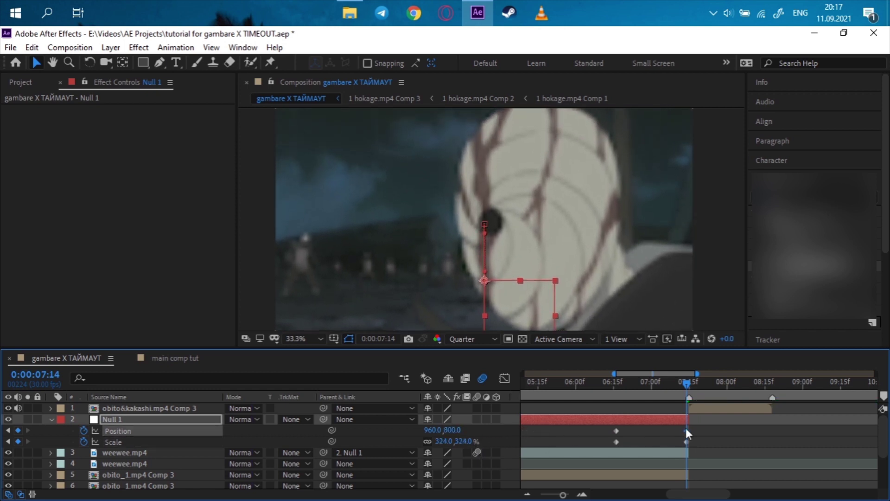
pyautogui.moveTo(683, 430)
pyautogui.mouseDown()
pyautogui.moveTo(689, 440)
pyautogui.moveTo(594, 446)
pyautogui.mouseUp()
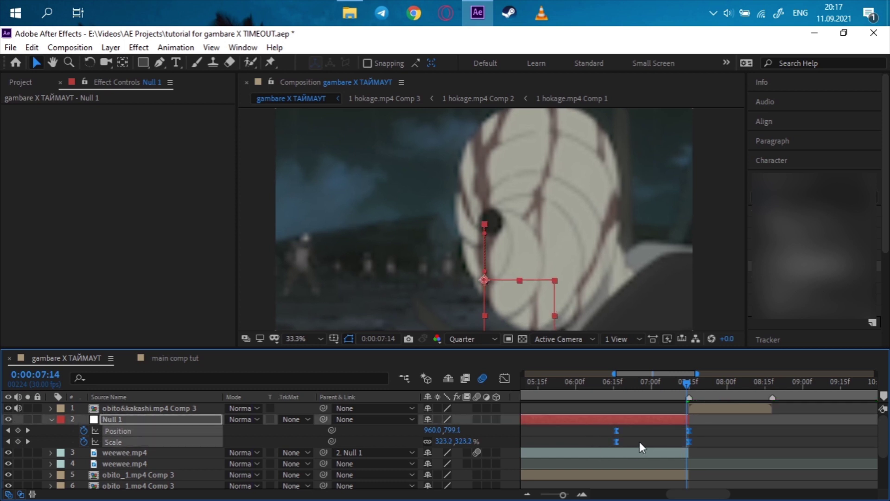
pyautogui.press('F9')
# - Separate Null 1's Position into X and Y and show the Y Position curve
pyautogui.click(209, 431)
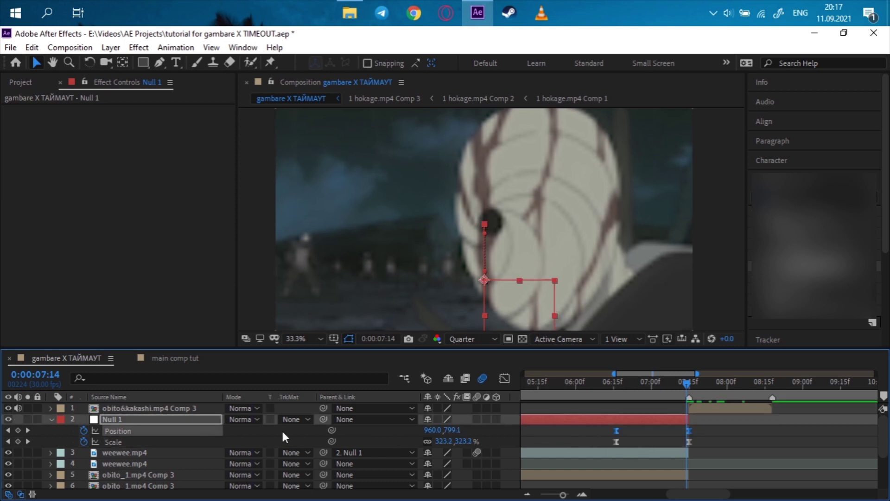
pyautogui.rightClick(179, 430)
pyautogui.click(223, 300)
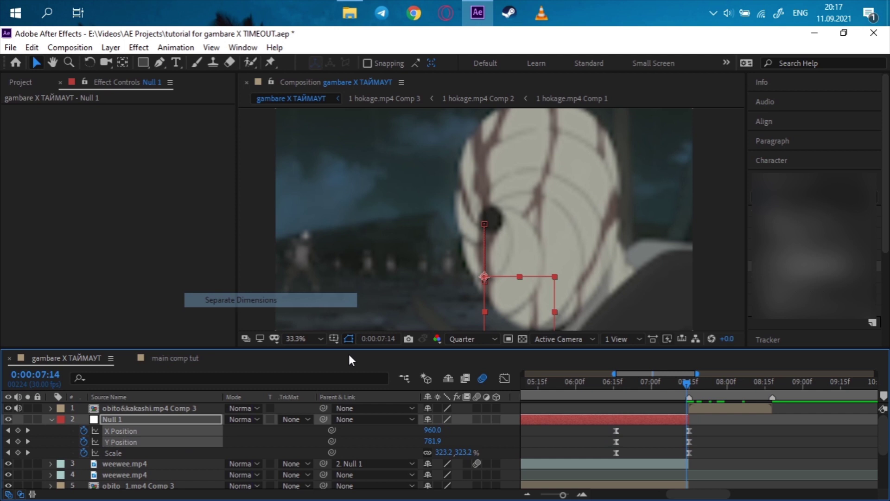
pyautogui.click(176, 442)
pyautogui.hotkey('shift', 'F3')
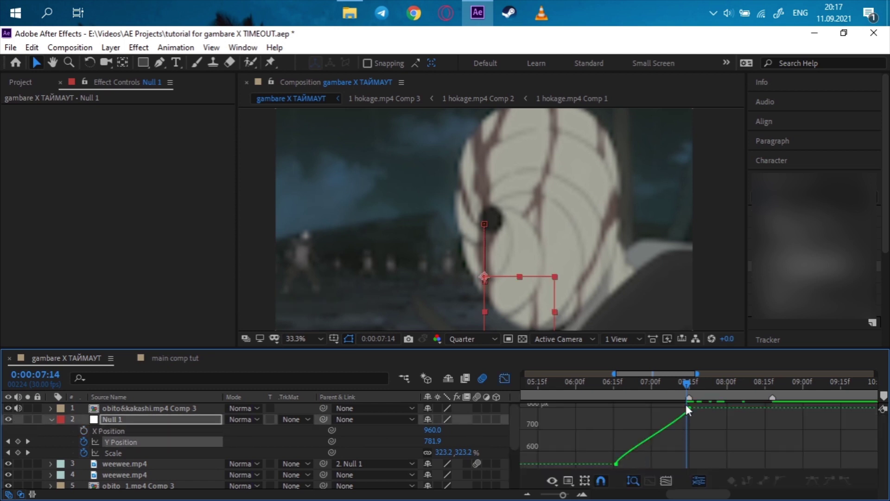
# - Drag the Bezier handles on Null 1's Y Position and Scale curves so the zoom starts slowly and surges into the final keyframe
pyautogui.click(688, 409)
pyautogui.moveTo(686, 412); pyautogui.dragTo(698, 452)
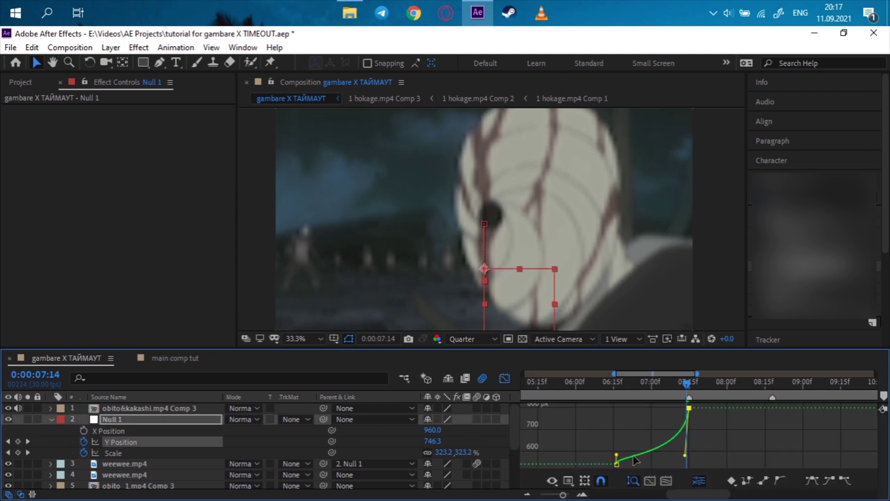
pyautogui.moveTo(617, 457); pyautogui.dragTo(675, 464)
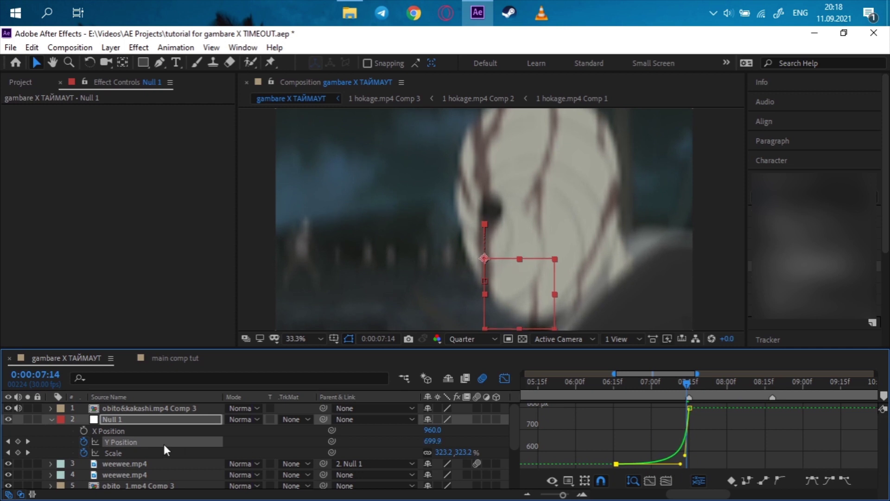
pyautogui.click(155, 454)
pyautogui.moveTo(665, 410); pyautogui.dragTo(688, 444)
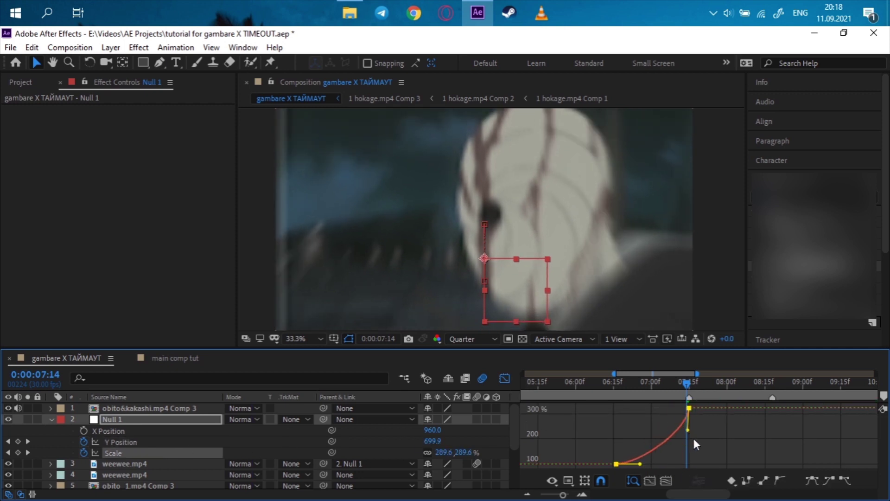
pyautogui.moveTo(645, 464); pyautogui.dragTo(681, 464)
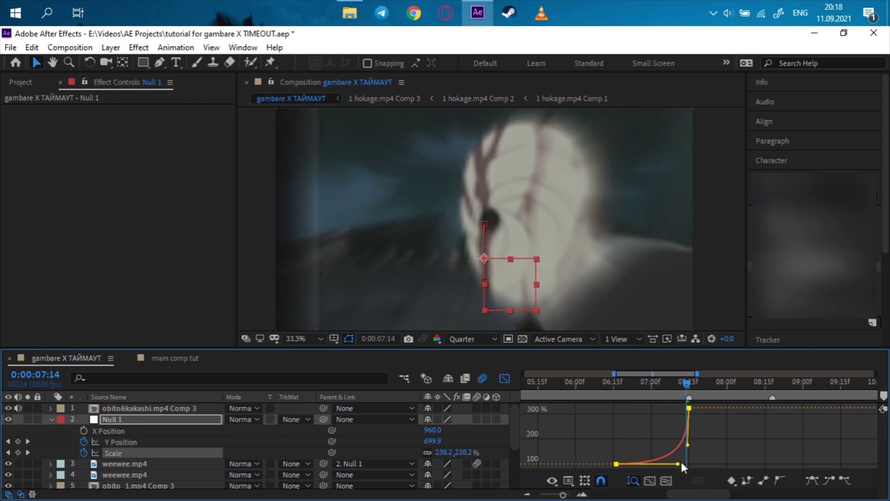
pyautogui.moveTo(684, 384); pyautogui.dragTo(549, 392)
# - Preview the zoom, then move the starting Y Position and Scale keyframes to 07:00
pyautogui.press('space')
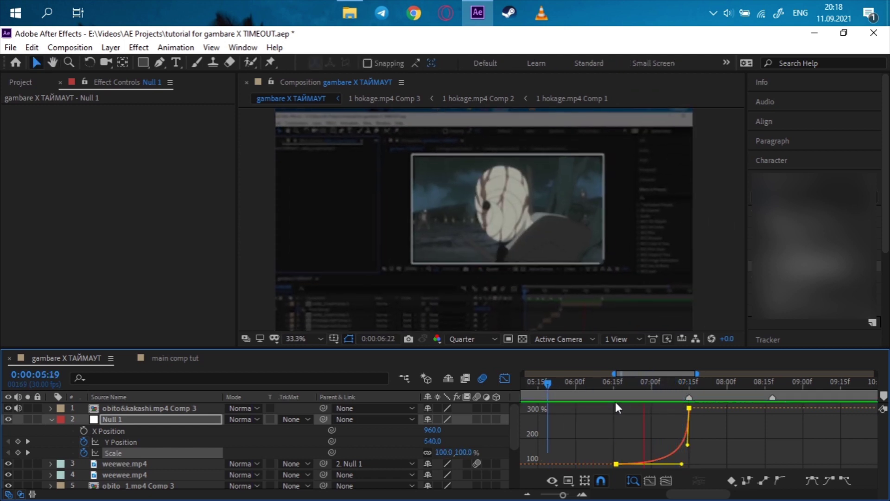
pyautogui.click(618, 380)
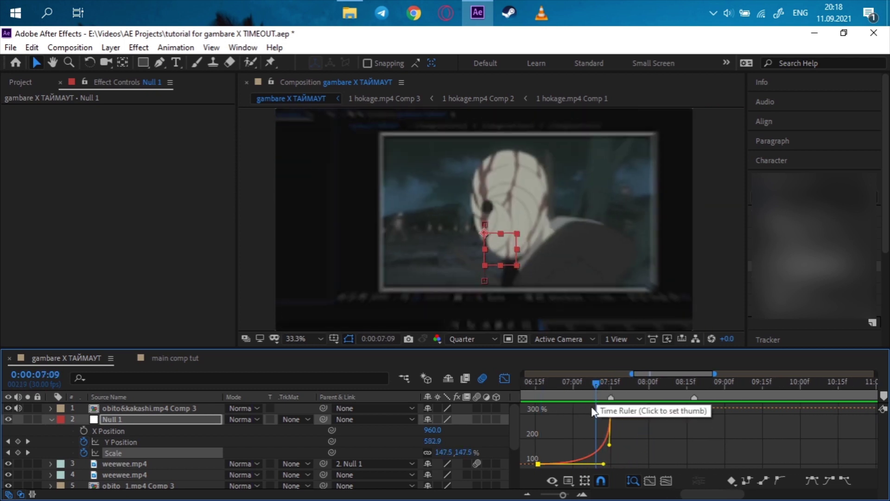
pyautogui.click(505, 378)
pyautogui.click(619, 381)
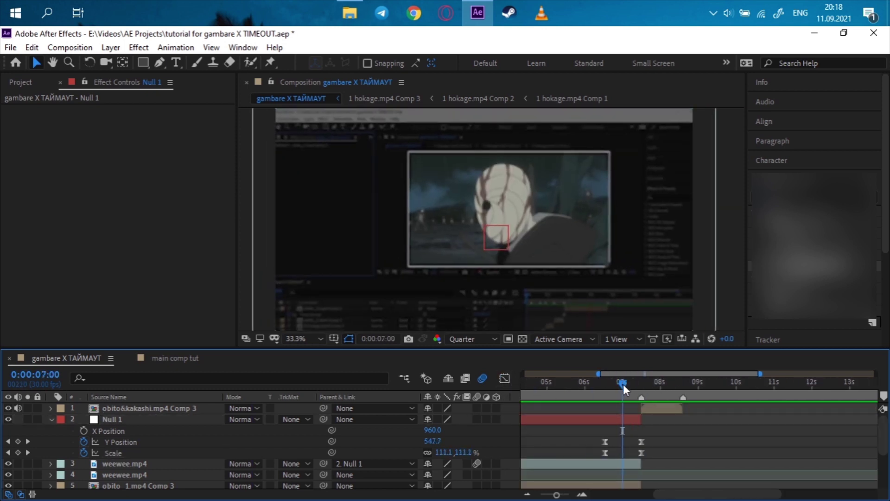
pyautogui.press('=')
pyautogui.moveTo(598, 436)
pyautogui.mouseDown()
pyautogui.moveTo(580, 457)
pyautogui.moveTo(622, 442)
pyautogui.moveTo(671, 453)
pyautogui.mouseUp()
pyautogui.hotkey('shift', 'F3')
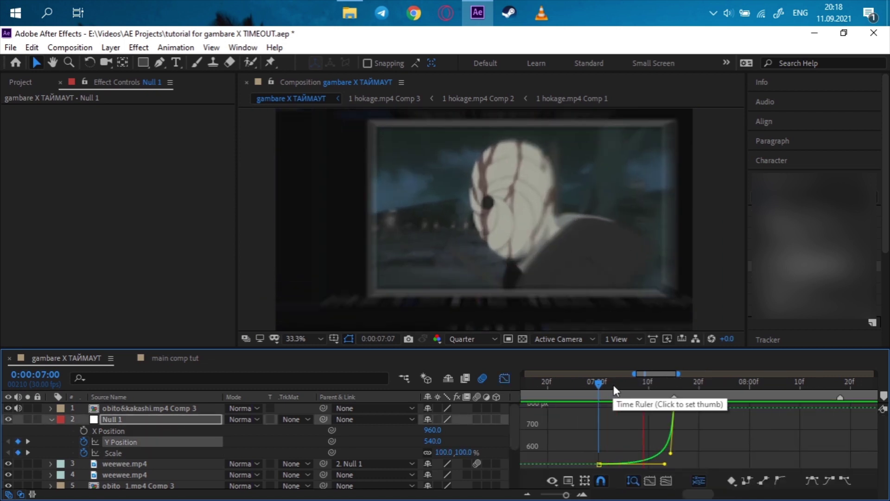
pyautogui.click(623, 391)
pyautogui.hotkey('shift', 'F3')
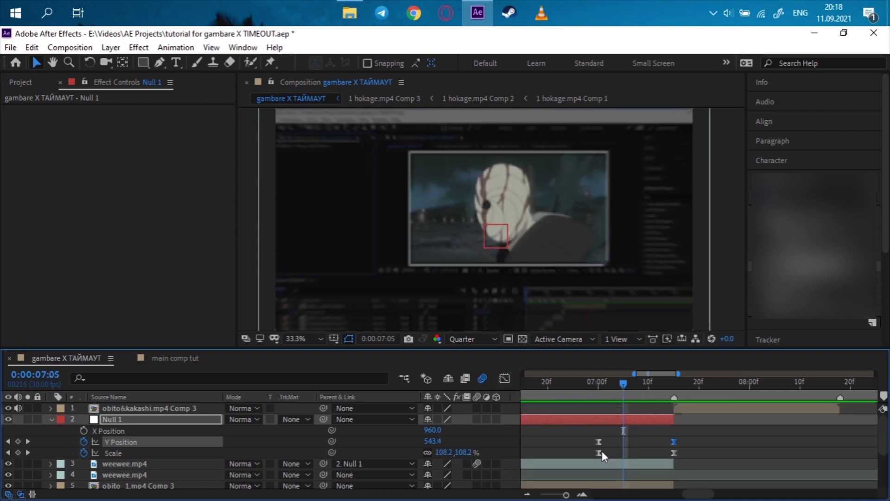
# - Re-steepen the ease into the final Scale keyframe on its curve
pyautogui.click(602, 452)
pyautogui.hotkey('shift', 'F3')
pyautogui.moveTo(714, 408); pyautogui.dragTo(722, 450)
pyautogui.click(540, 386)
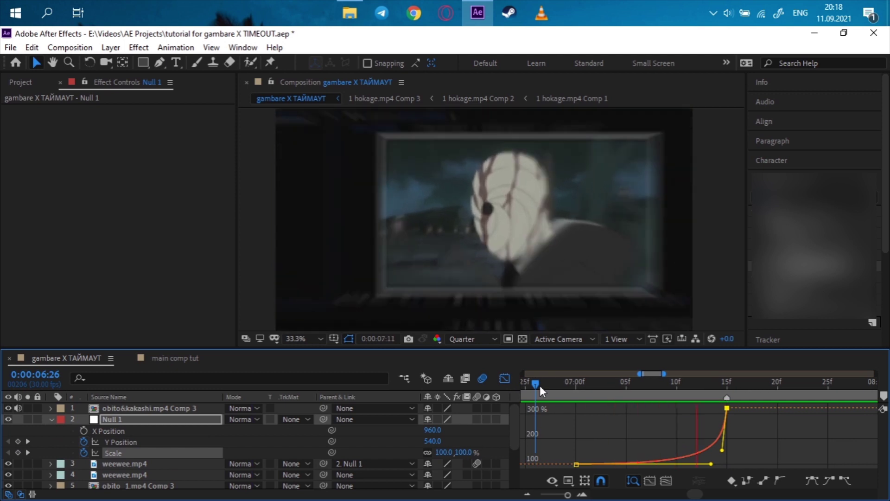
pyautogui.hotkey('shift', 'F3')
# - Move to 07:15 and select the obito&kakashi.mp4 Comp 3 layer
pyautogui.click(648, 385)
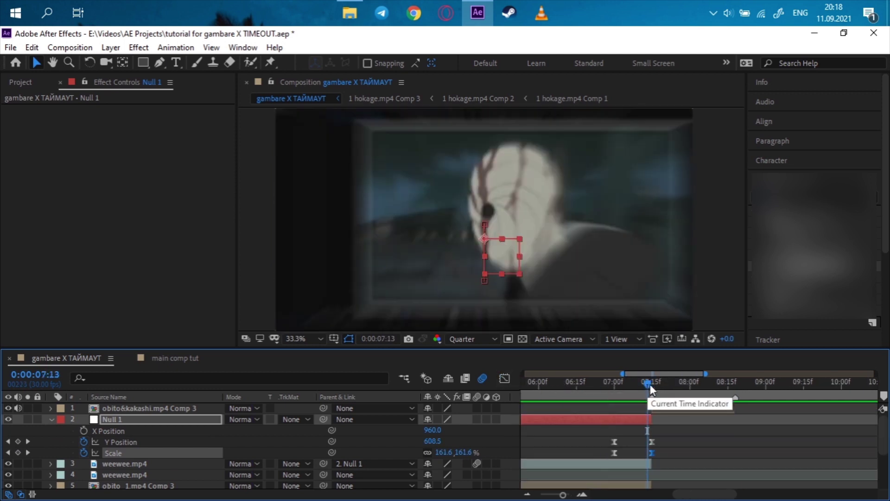
pyautogui.scroll(2, 650, 429)
pyautogui.press('pagedown')
pyautogui.press('pagedown')
pyautogui.click(639, 410)
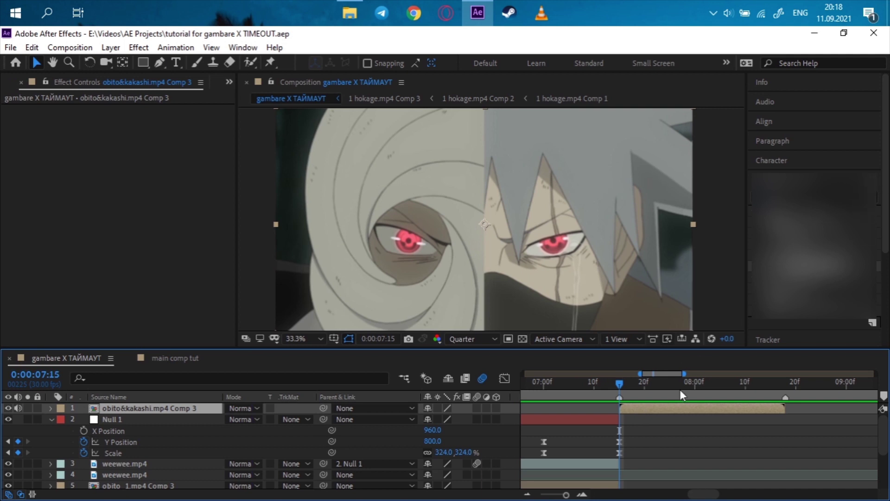
# - Add a Null 2 layer and trim it to end where the obito&kakashi.mp4 Comp 3 clip ends
pyautogui.hotkey('ctrl', 'alt', 'shift', 'y')
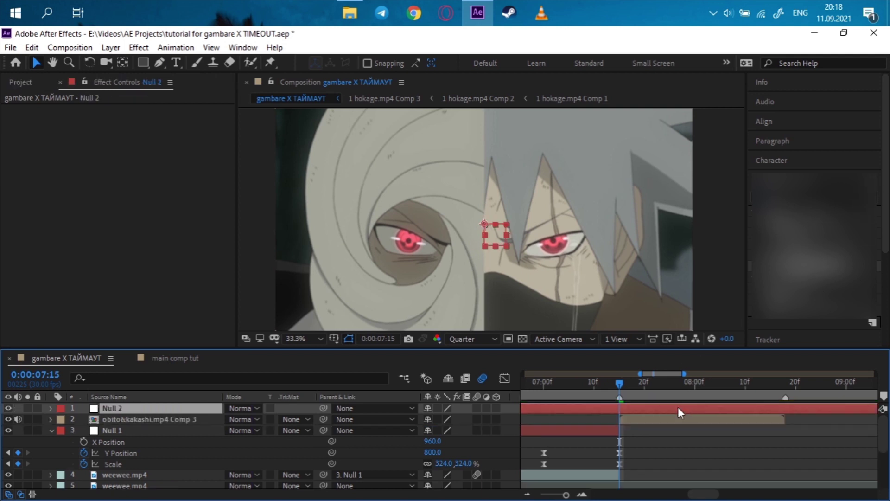
pyautogui.click(786, 383)
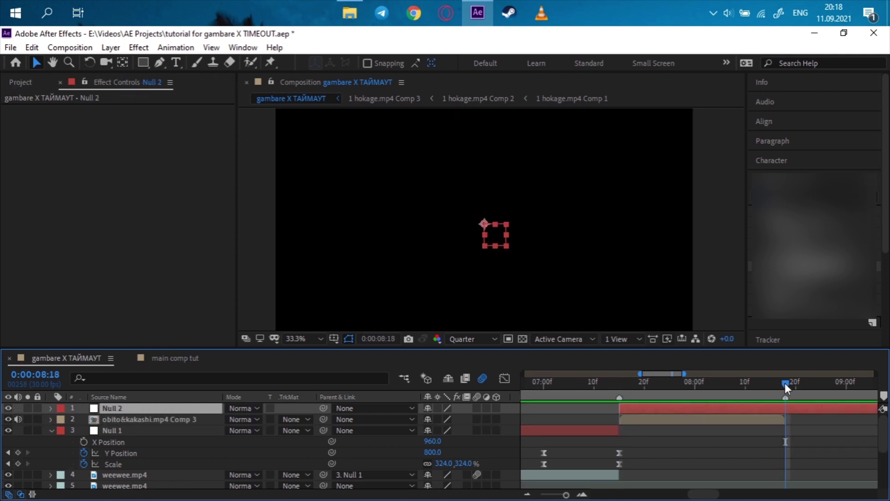
pyautogui.hotkey('ctrl', 'shift', 'd')
pyautogui.press('Delete')
pyautogui.moveTo(784, 383); pyautogui.dragTo(680, 382)
# - Parent the obito&kakashi.mp4 Comp 3 layer to Null 2 and search the effects for 'tile'
pyautogui.click(673, 418)
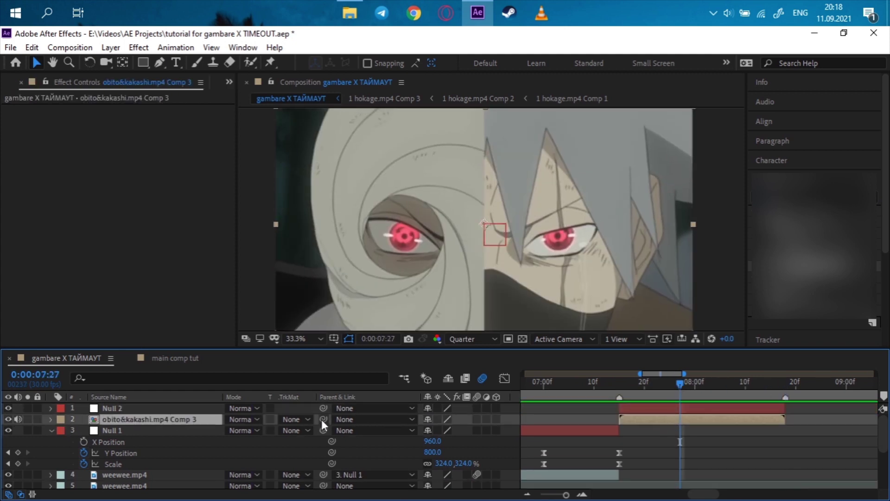
pyautogui.moveTo(323, 419); pyautogui.dragTo(191, 410)
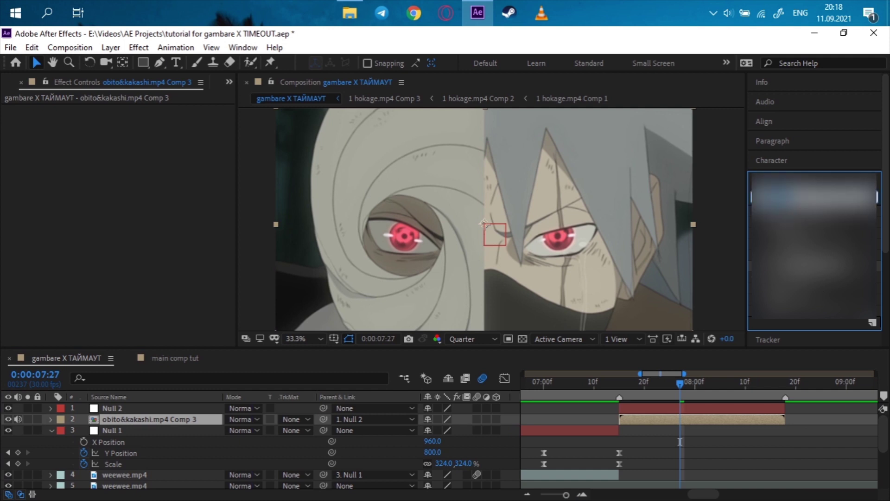
pyautogui.click(760, 197)
# - Apply the motion tile preset to the clip and reset Tile Center to 960, 540
pyautogui.click(809, 254)
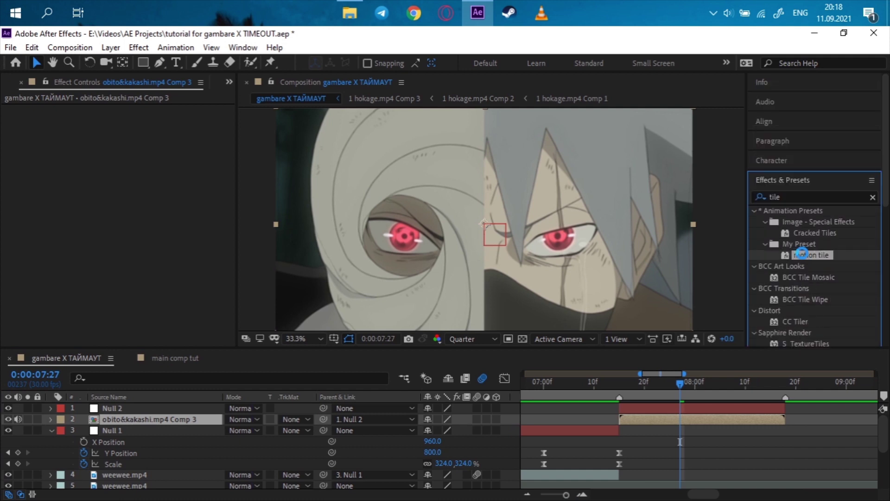
pyautogui.doubleClick(809, 254)
pyautogui.rightClick(70, 120)
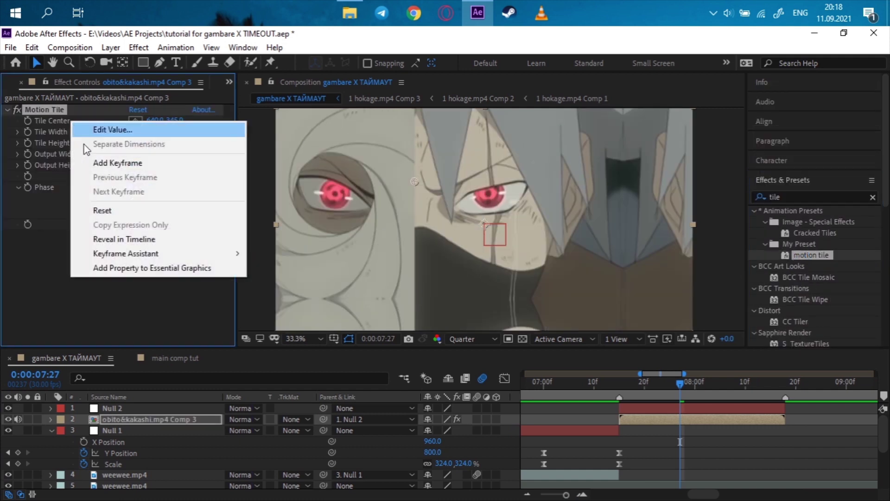
pyautogui.click(111, 210)
# - Re-parent the obito&kakashi clip to Null 2, then select Null 2 at 07:15
pyautogui.moveTo(620, 387); pyautogui.dragTo(624, 387)
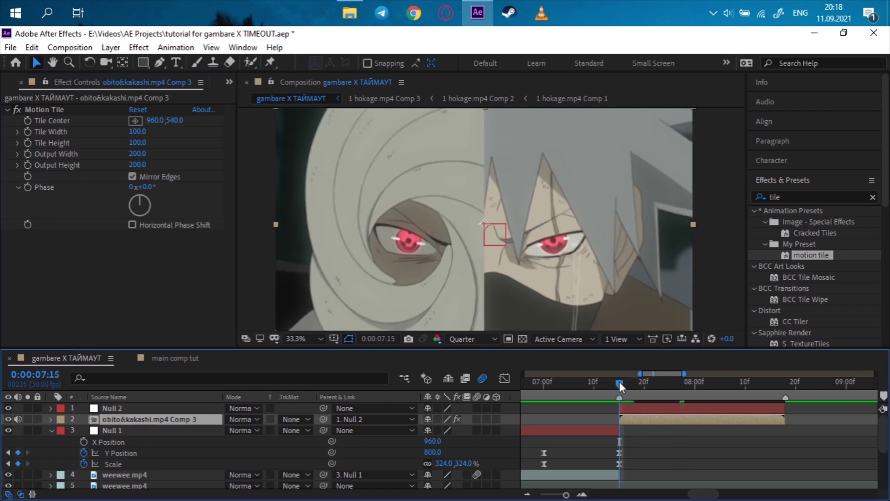
pyautogui.click(636, 411)
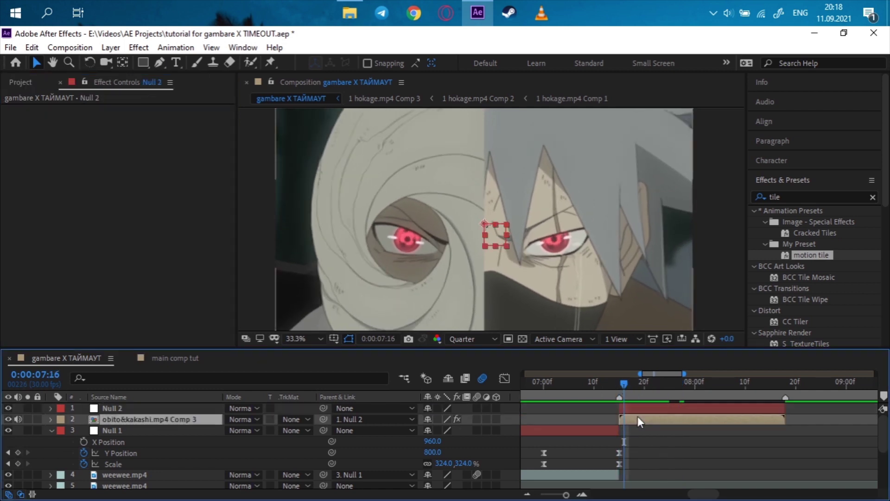
pyautogui.click(636, 419)
pyautogui.moveTo(325, 425); pyautogui.dragTo(189, 413)
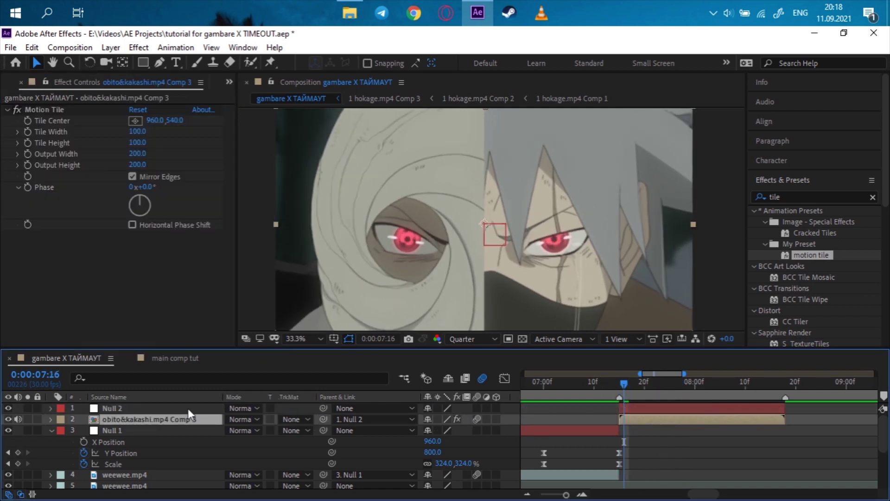
pyautogui.click(620, 384)
pyautogui.click(624, 408)
# - Keyframe Null 2's Scale at 07:15 and shrink it to 71%
pyautogui.press('s')
pyautogui.hotkey('alt', 'shift', 's')
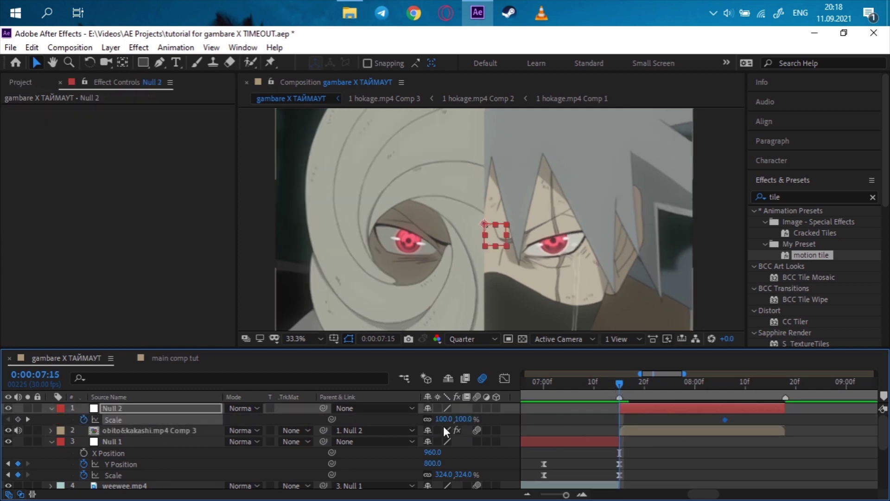
pyautogui.moveTo(444, 418); pyautogui.dragTo(437, 422)
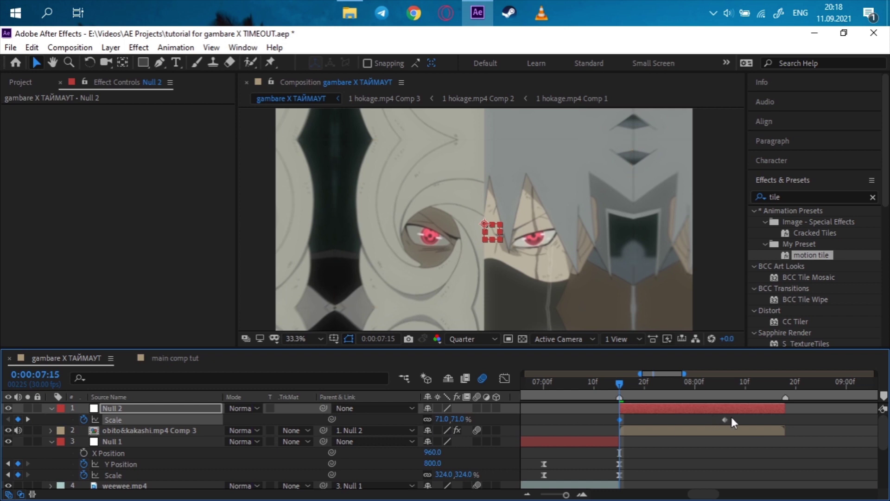
# - Easy-ease both Scale keyframes and steepen the curve so the bounce starts sharply
pyautogui.moveTo(732, 417); pyautogui.dragTo(617, 434)
pyautogui.press('F9')
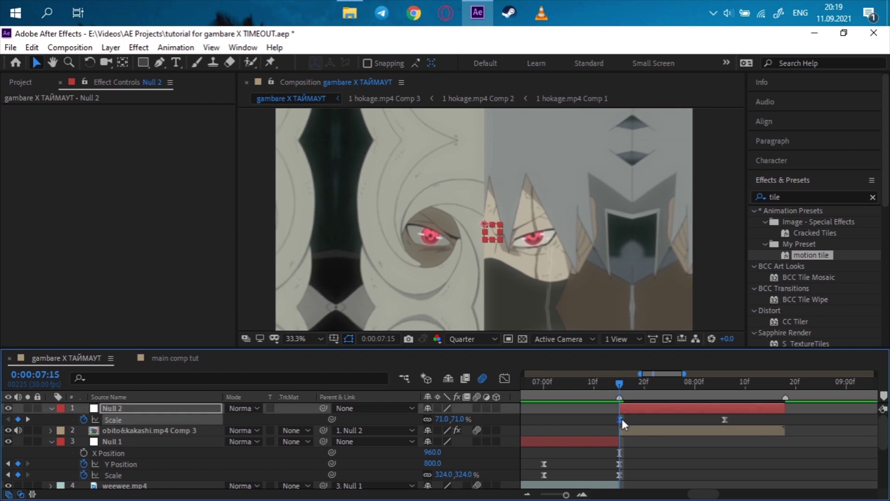
pyautogui.hotkey('shift', 'F3')
pyautogui.moveTo(655, 465); pyautogui.dragTo(620, 431)
pyautogui.moveTo(690, 408)
pyautogui.mouseDown()
pyautogui.moveTo(621, 414)
pyautogui.moveTo(544, 392)
pyautogui.mouseUp()
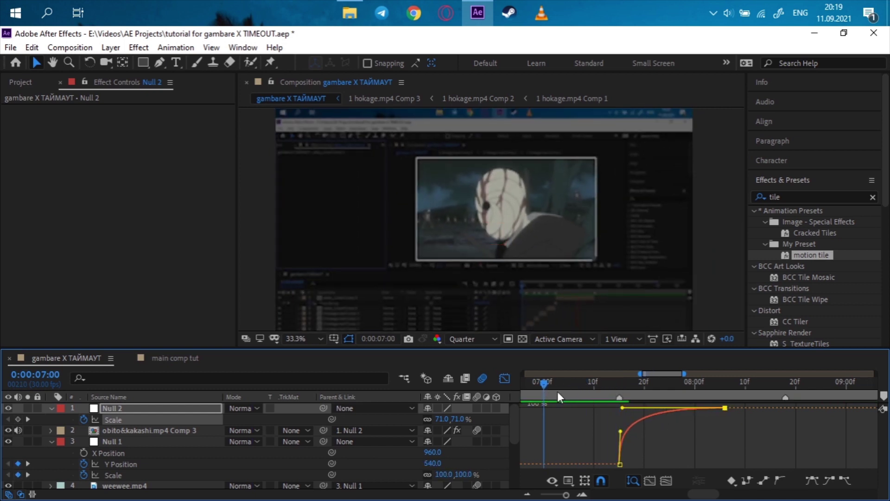
# - Preview the bounce, then raise Null 2's second Scale keyframe to 109%
pyautogui.press('space')
pyautogui.click(605, 391)
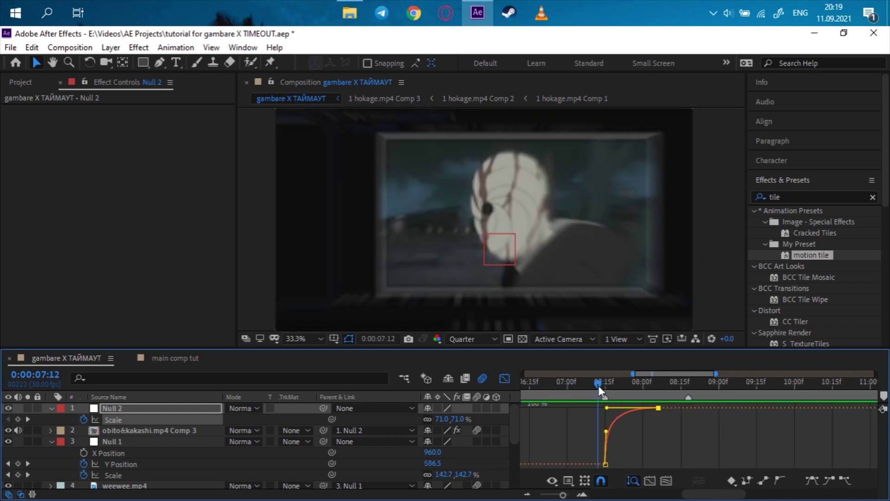
pyautogui.scroll(3, 603, 438)
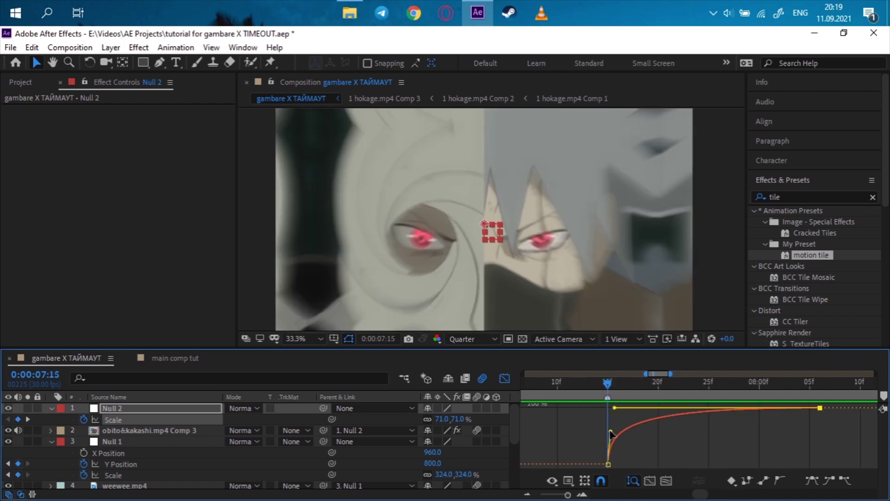
pyautogui.click(504, 378)
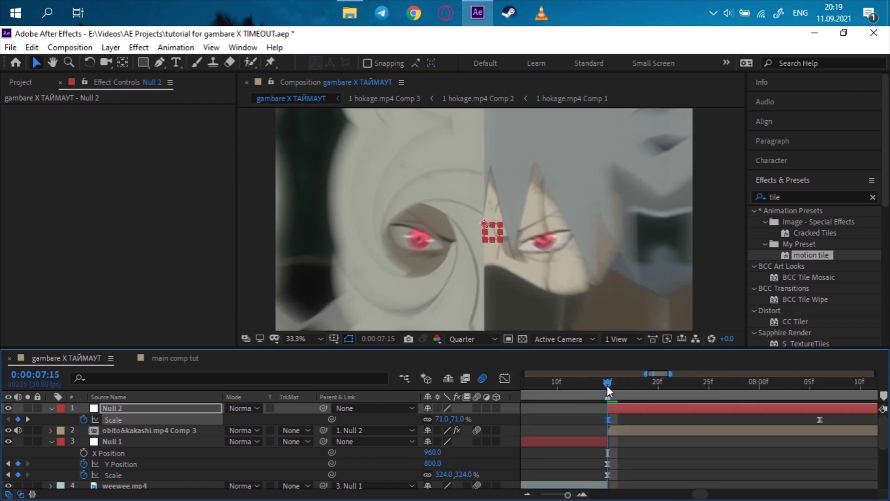
pyautogui.moveTo(607, 385); pyautogui.dragTo(764, 382)
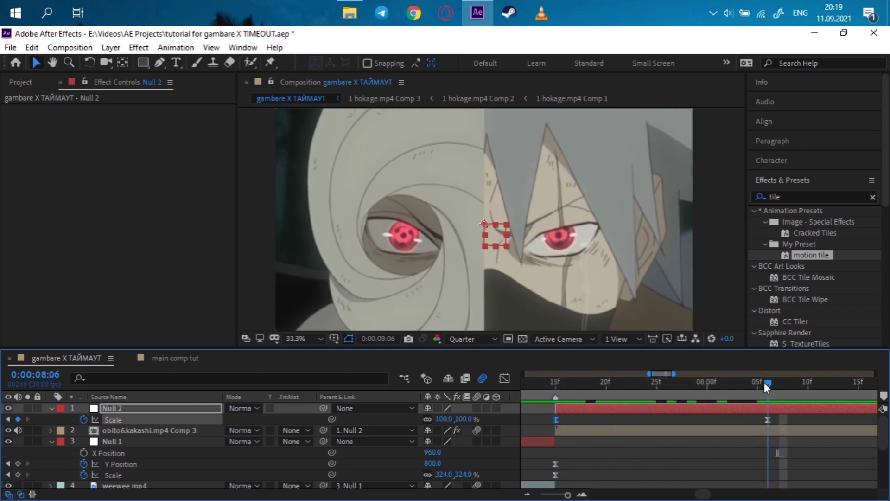
pyautogui.click(769, 419)
pyautogui.moveTo(462, 419); pyautogui.dragTo(466, 418)
pyautogui.hotkey('shift', 'F3')
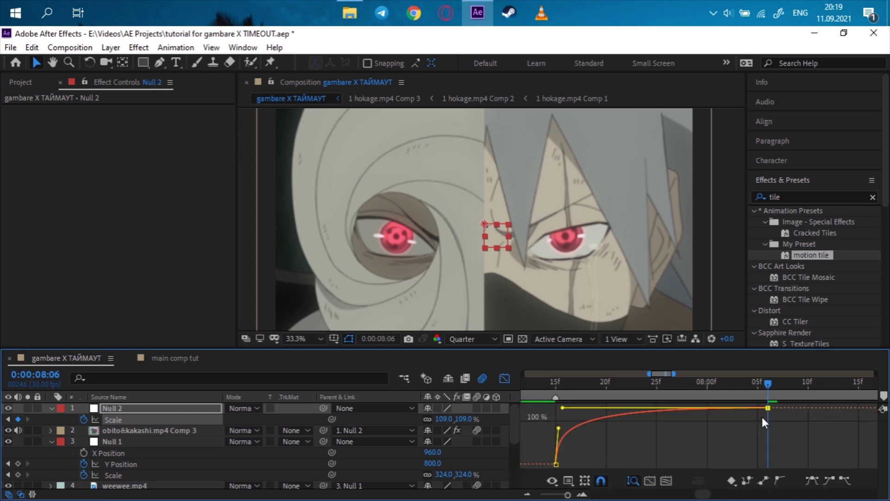
# - Ease the Scale keyframes on the curve and preview the bounce
pyautogui.click(557, 423)
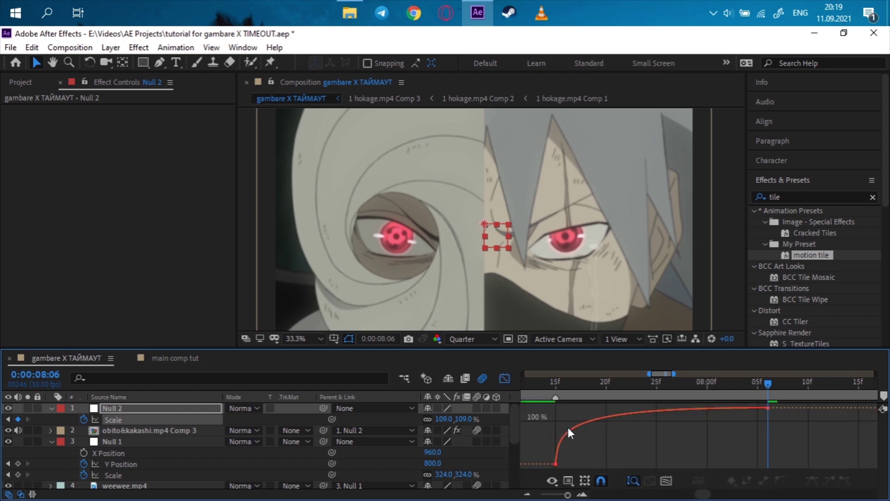
pyautogui.click(558, 385)
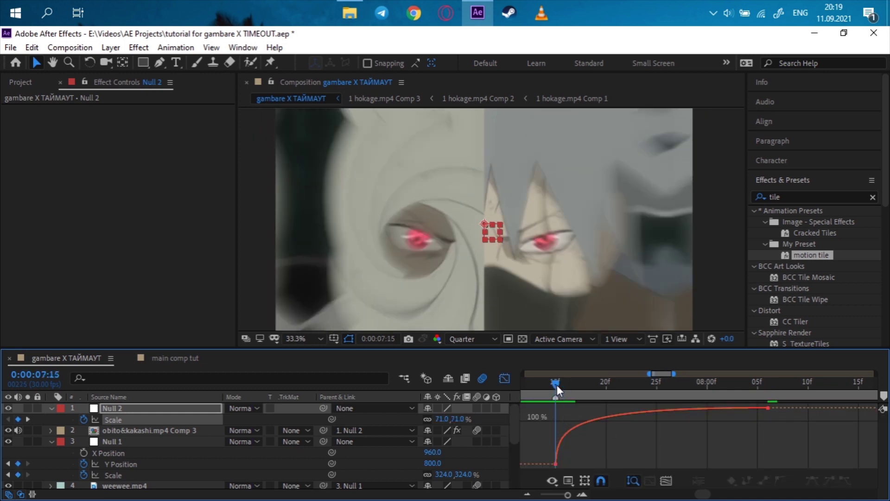
pyautogui.click(556, 433)
pyautogui.press('=')
pyautogui.press('space')
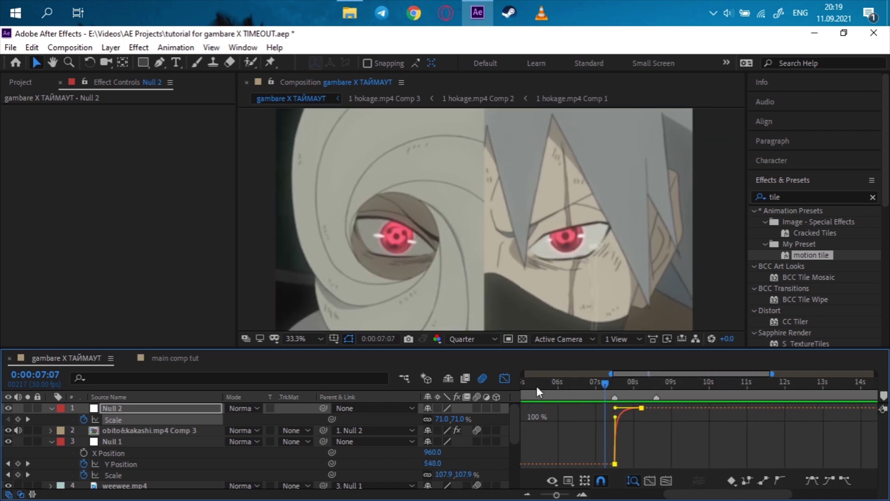
pyautogui.press('-')
pyautogui.press('-')
pyautogui.press('-')
pyautogui.press('-')
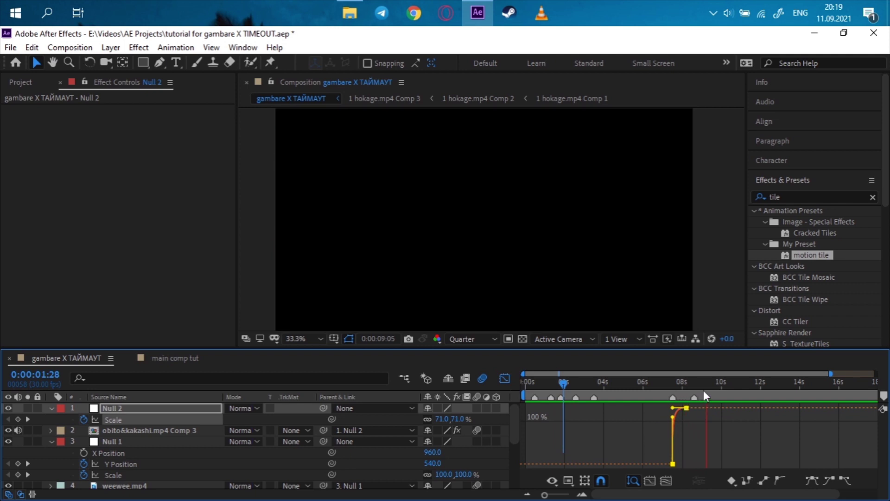
# - Return to the layer bars, park the time at 7:14 and select Null 2
pyautogui.click(504, 379)
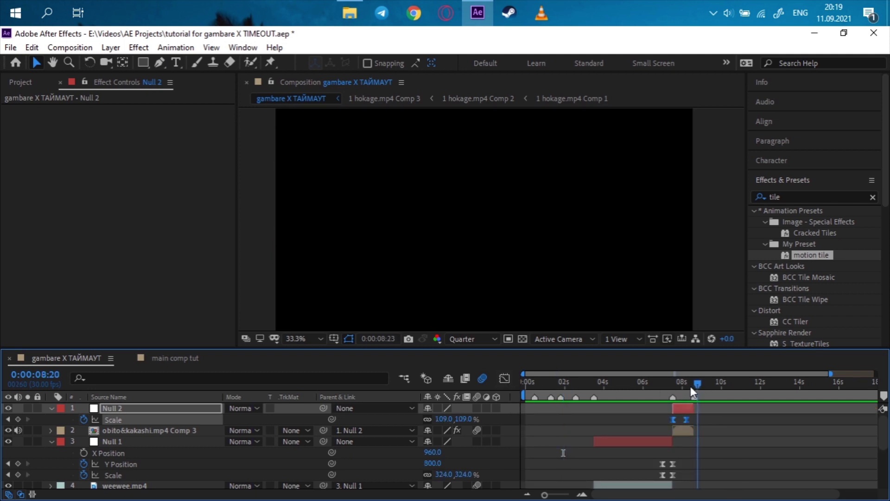
pyautogui.click(684, 385)
pyautogui.press('=')
pyautogui.press('=')
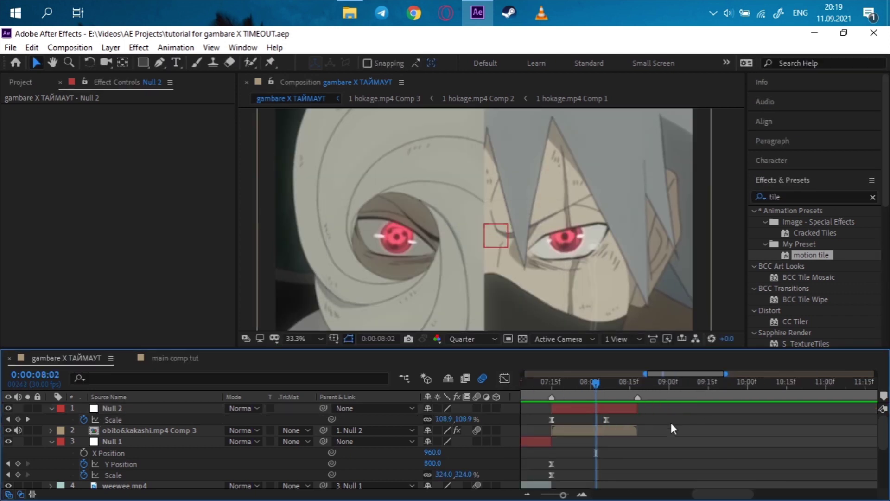
pyautogui.moveTo(639, 386); pyautogui.dragTo(575, 388)
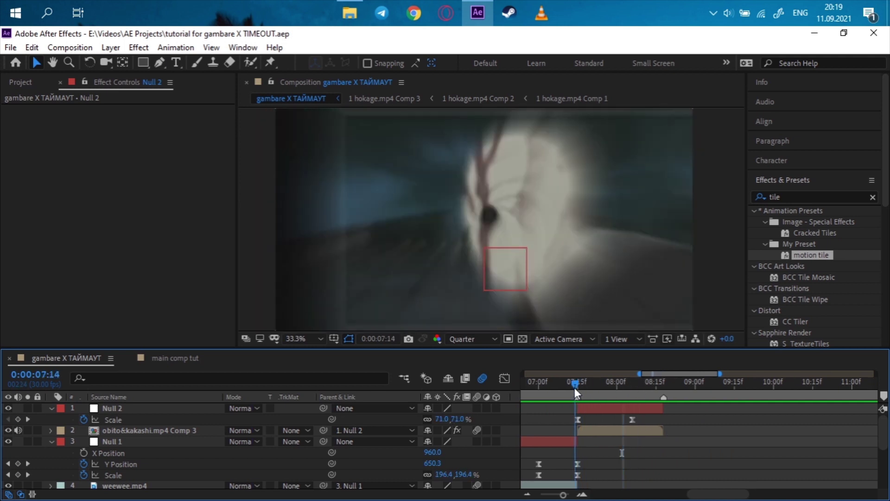
pyautogui.press('=')
pyautogui.click(588, 408)
# - Add an adjustment layer trimmed around the cut and shift it one frame earlier
pyautogui.hotkey('ctrl', 'alt', 'y')
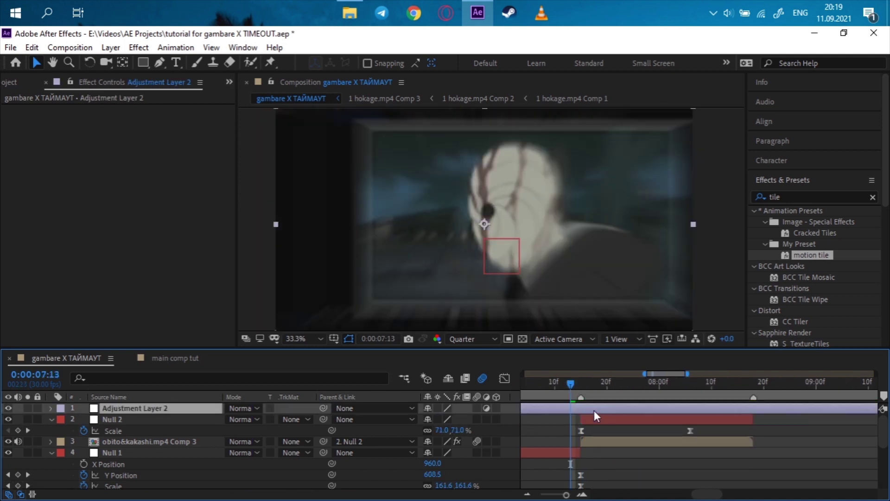
pyautogui.hotkey('alt', '[')
pyautogui.hotkey('alt', ']')
pyautogui.moveTo(577, 408)
pyautogui.mouseDown()
pyautogui.moveTo(603, 408)
pyautogui.moveTo(581, 384)
pyautogui.mouseUp()
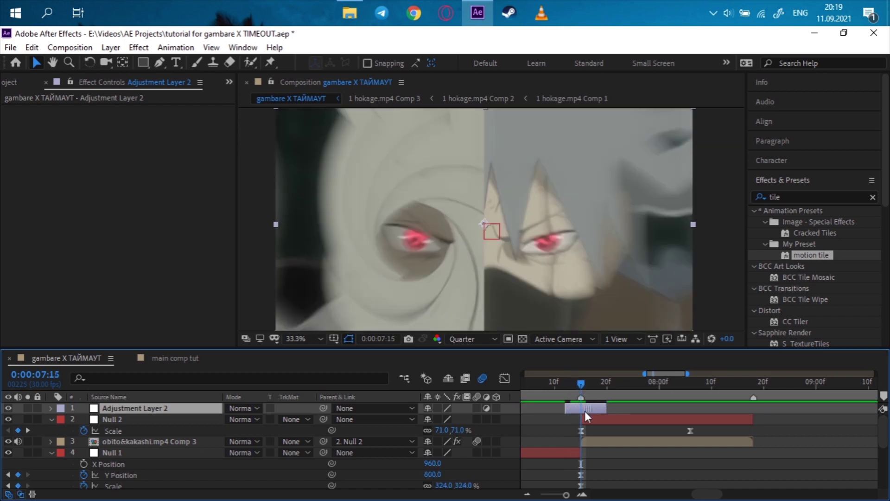
pyautogui.hotkey('alt', 'pageup')
# - Apply Sapphire S_Blur to Adjustment Layer 2 from a 'blur' effects search
pyautogui.click(763, 197)
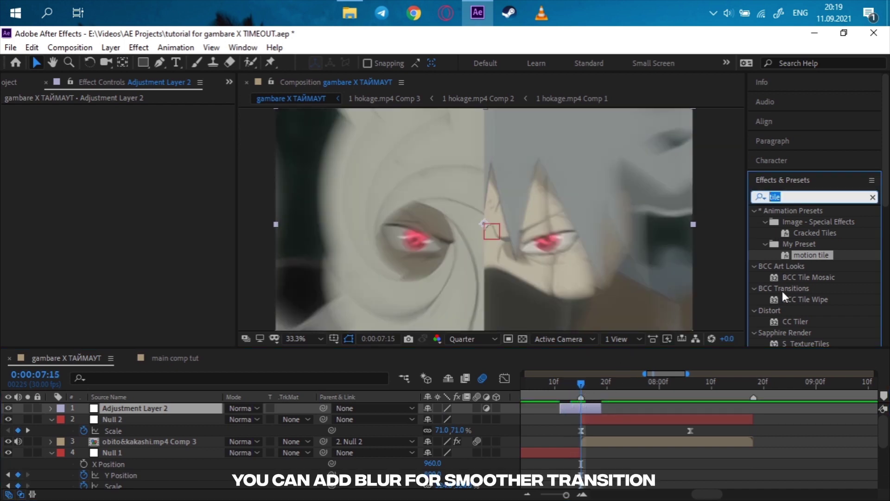
pyautogui.write('blur')
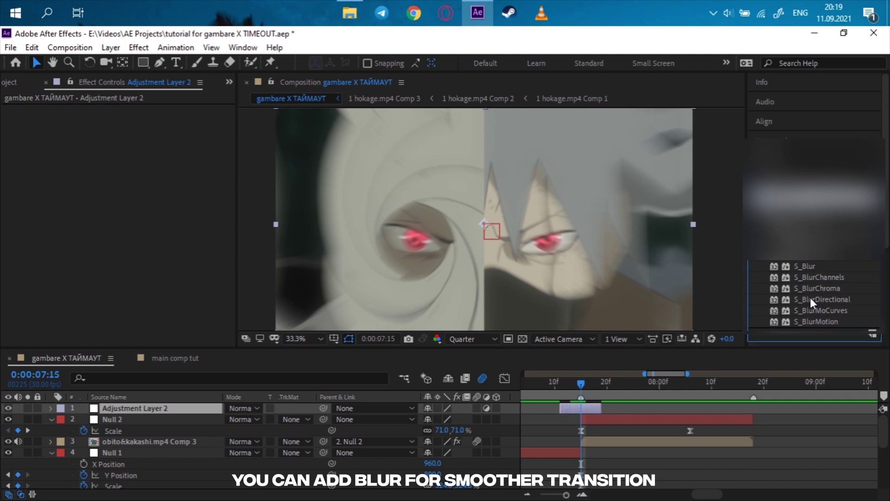
pyautogui.click(811, 267)
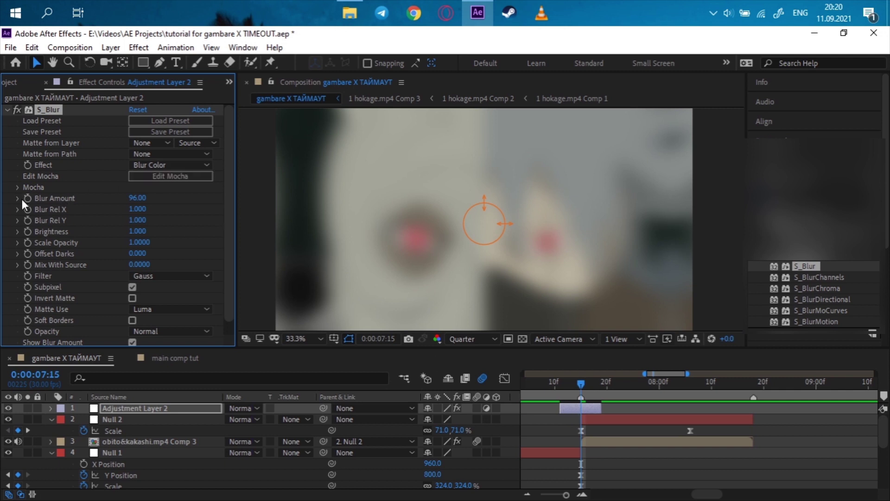
# - Reveal Blur Amount, start the adjustment layer a few frames earlier, and set the peak blur value
pyautogui.press('u')
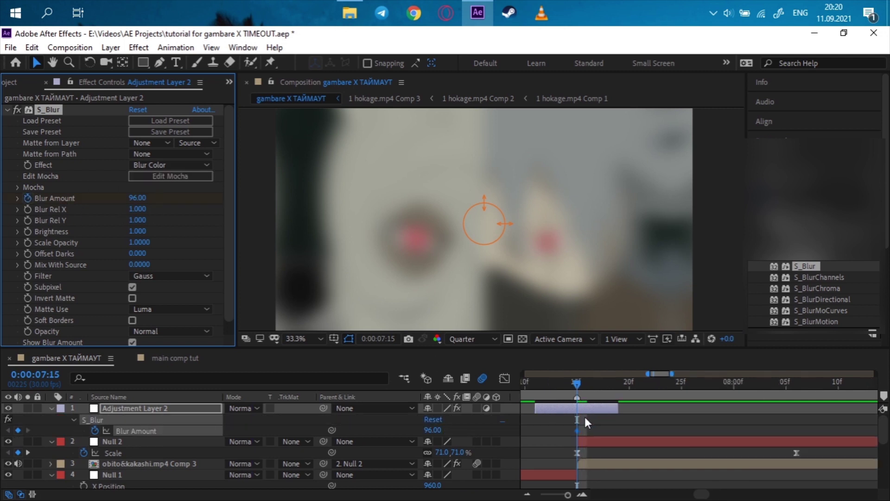
pyautogui.scroll(3, 583, 414)
pyautogui.click(676, 408)
pyautogui.scroll(-2, 627, 419)
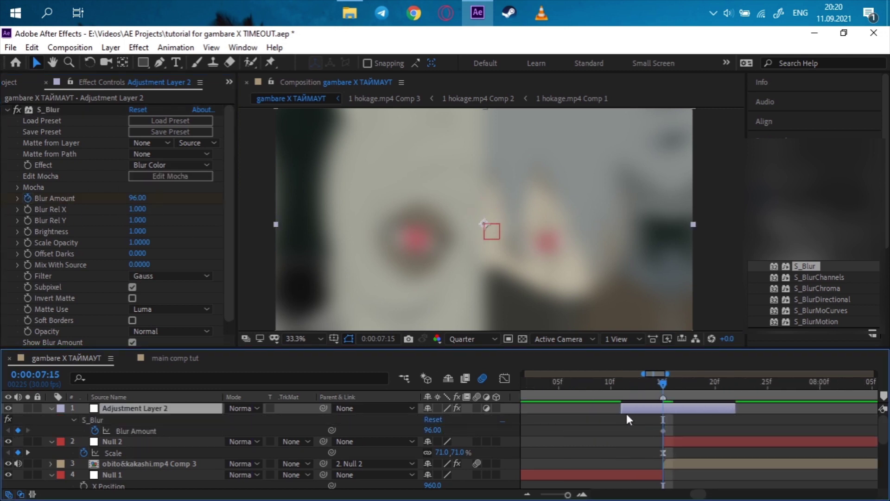
pyautogui.moveTo(604, 409); pyautogui.dragTo(600, 410)
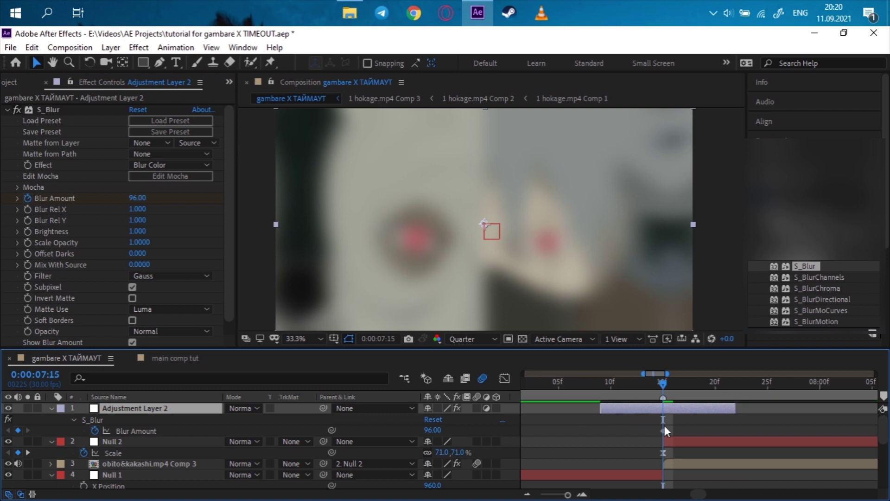
pyautogui.click(134, 198)
pyautogui.write('0')
pyautogui.press('Return')
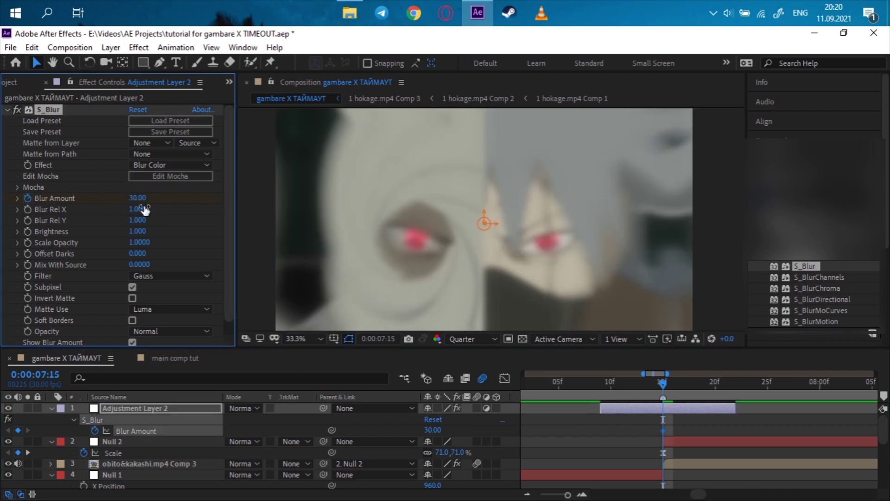
# - Add Blur Amount keyframes at 7:09 and 7:22 (0), then select them in the Graph Editor
pyautogui.click(601, 383)
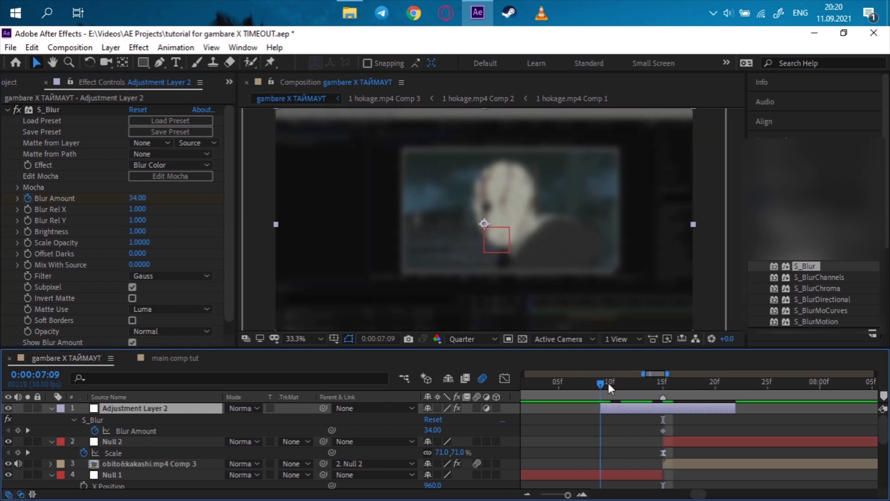
pyautogui.moveTo(726, 382); pyautogui.dragTo(733, 383)
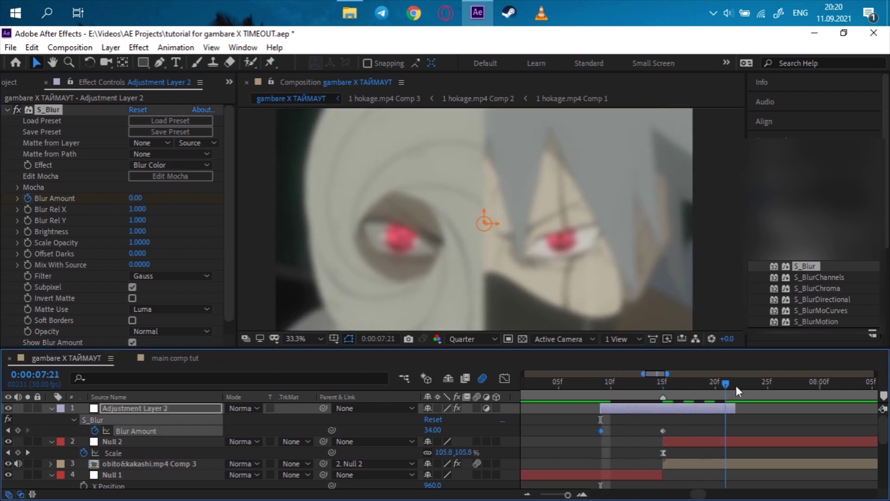
pyautogui.click(137, 197)
pyautogui.write('0')
pyautogui.press('Return')
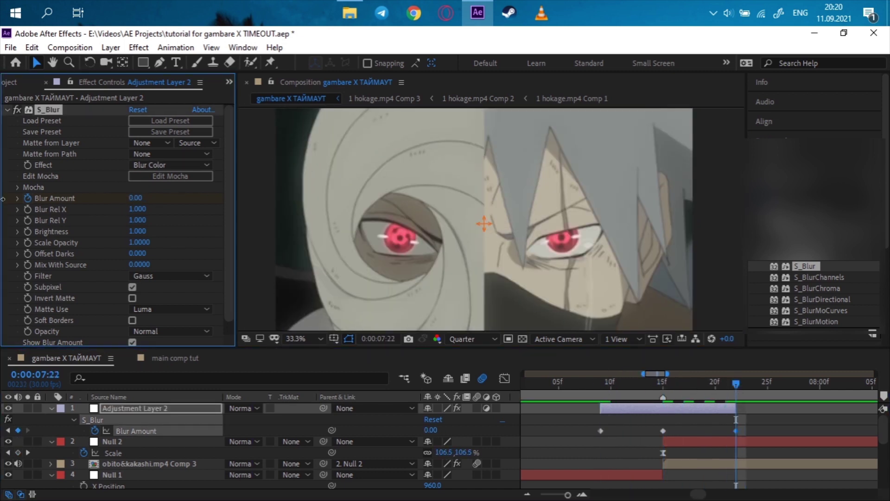
pyautogui.moveTo(558, 431); pyautogui.dragTo(559, 431)
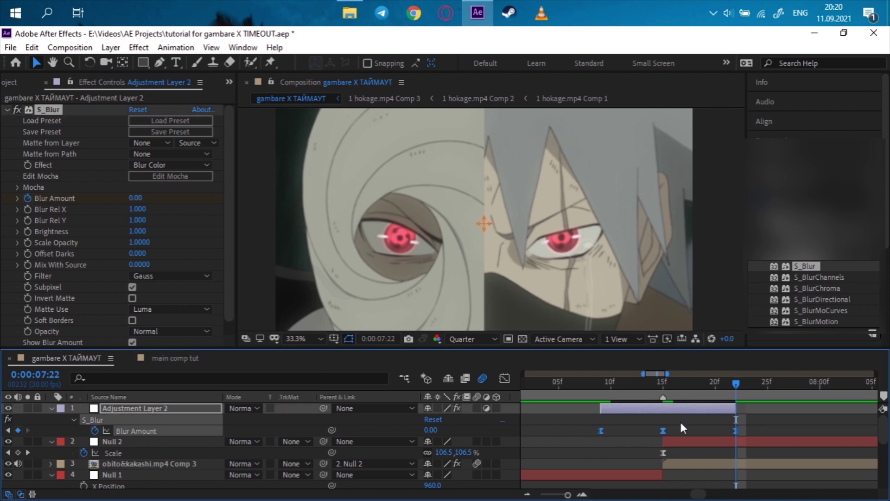
pyautogui.hotkey('shift', 'F3')
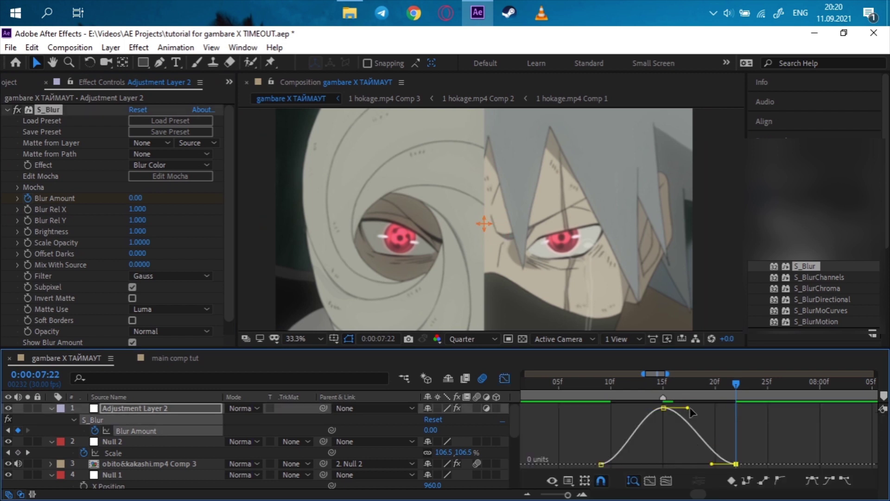
# - Drag the Blur Amount handles into a sharp spike at 7:15, then scrub and preview the transition
pyautogui.moveTo(691, 409)
pyautogui.mouseDown()
pyautogui.moveTo(673, 444)
pyautogui.moveTo(677, 464)
pyautogui.mouseUp()
pyautogui.moveTo(642, 408); pyautogui.dragTo(655, 446)
pyautogui.moveTo(612, 389); pyautogui.dragTo(589, 392)
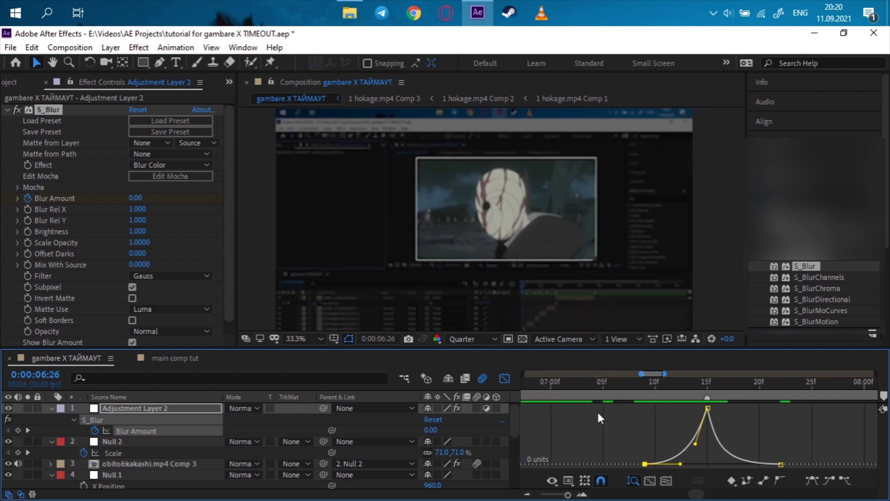
pyautogui.scroll(-5, 621, 411)
pyautogui.press('space')
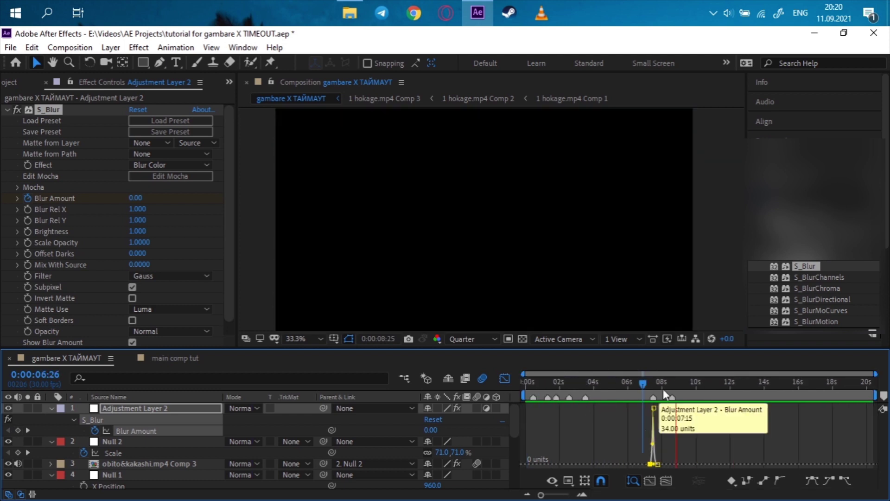
pyautogui.click(527, 381)
pyautogui.click(506, 380)
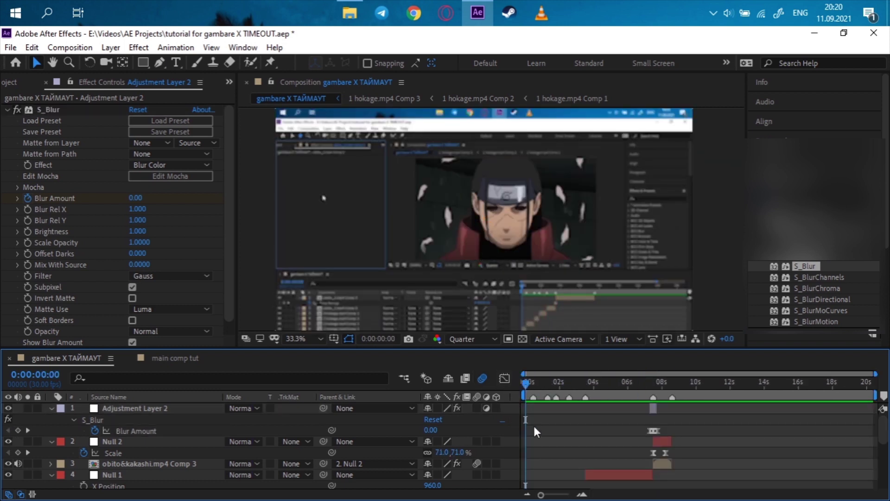
pyautogui.press('space')
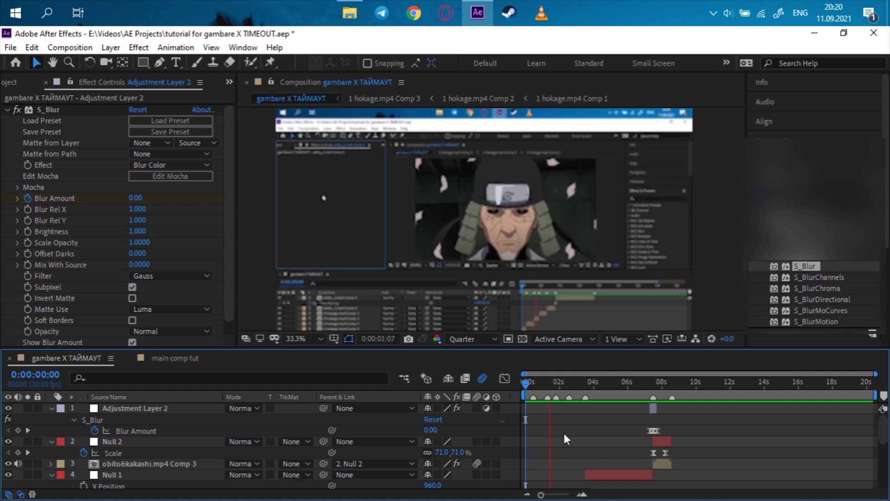